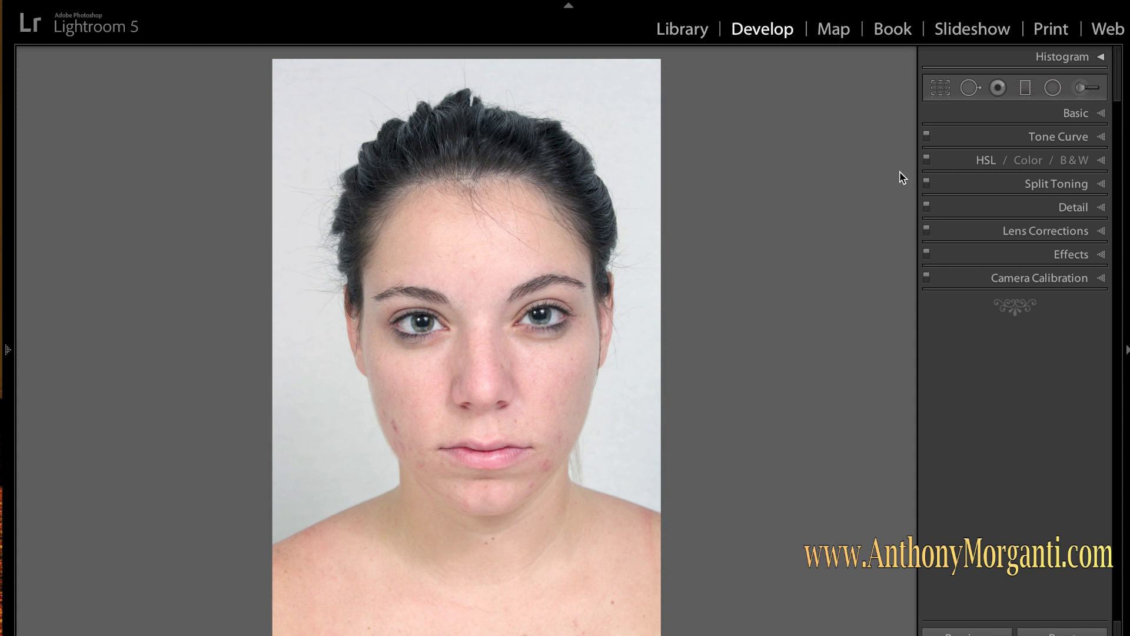
click(970, 88)
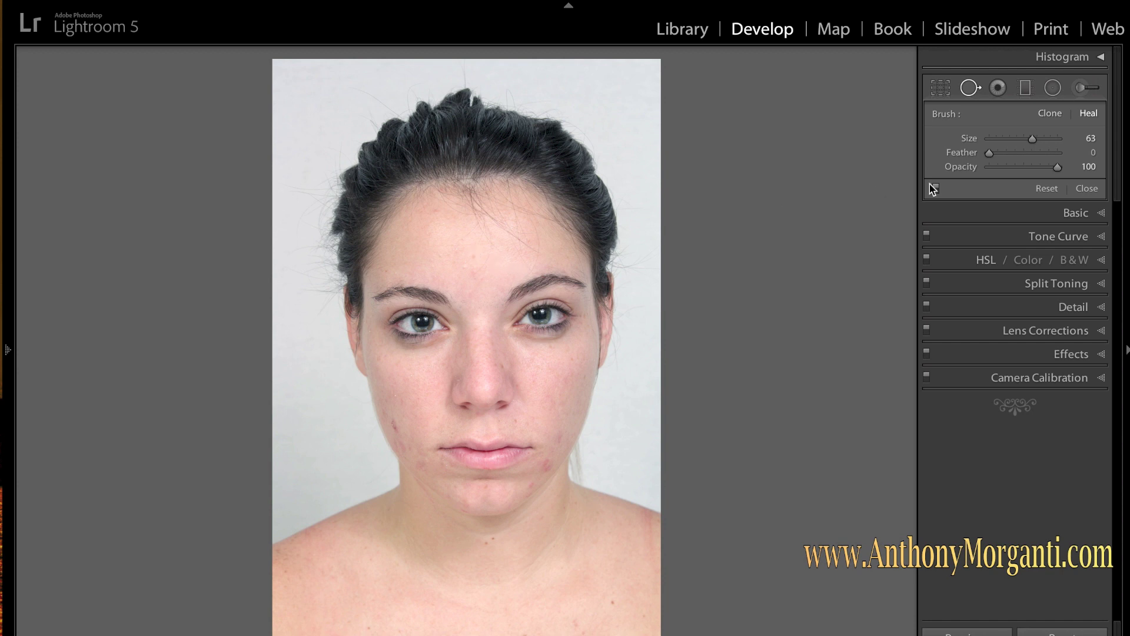
click(970, 90)
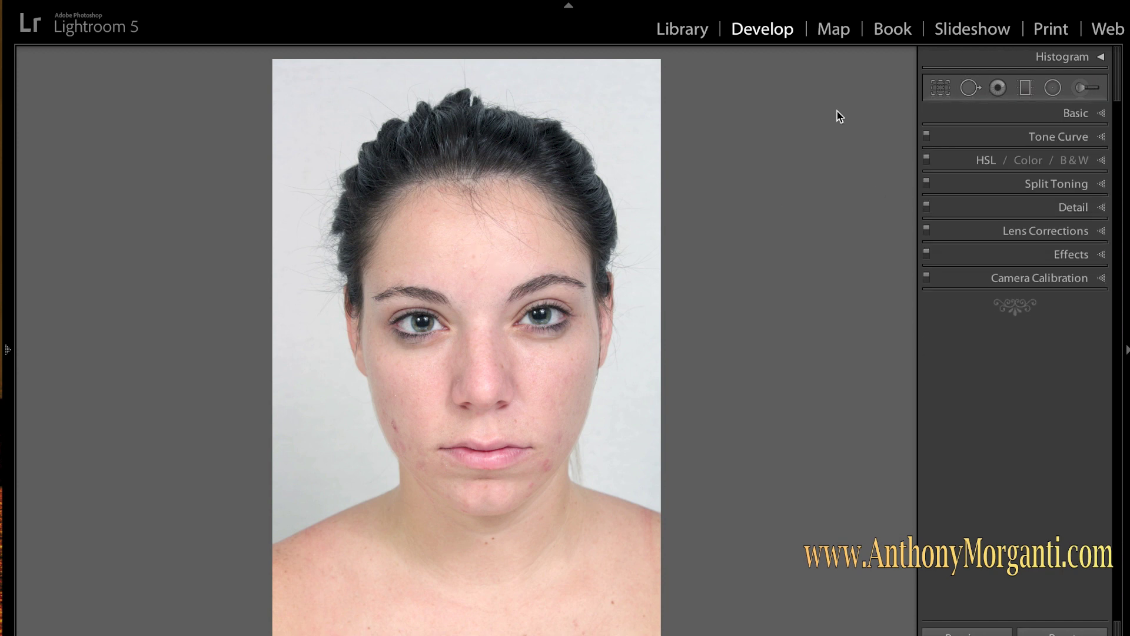
click(477, 254)
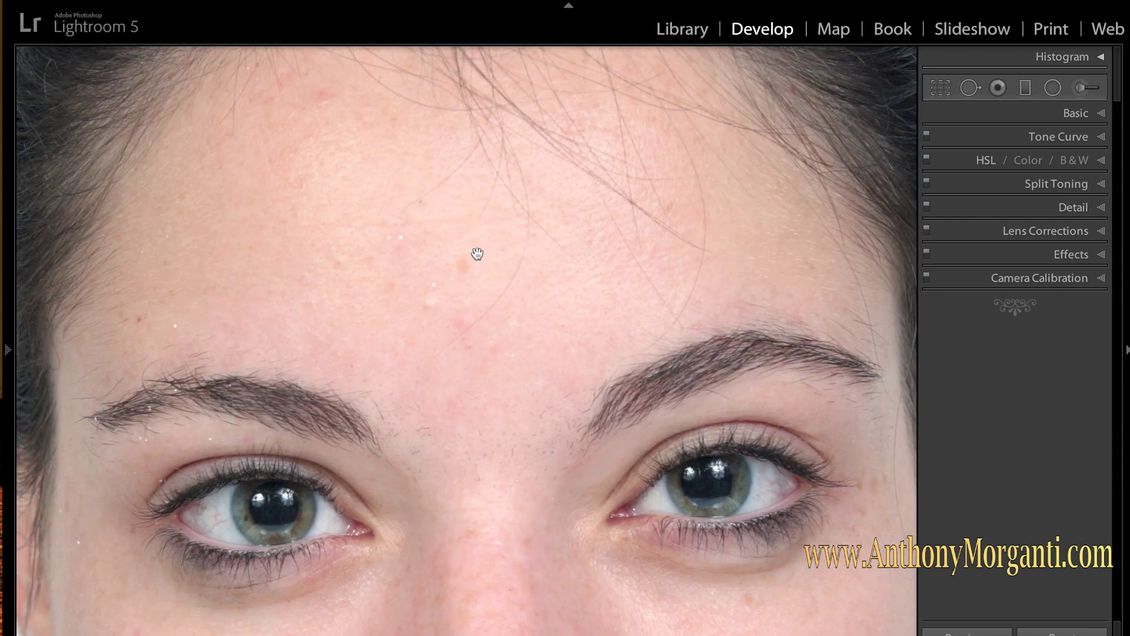
click(478, 255)
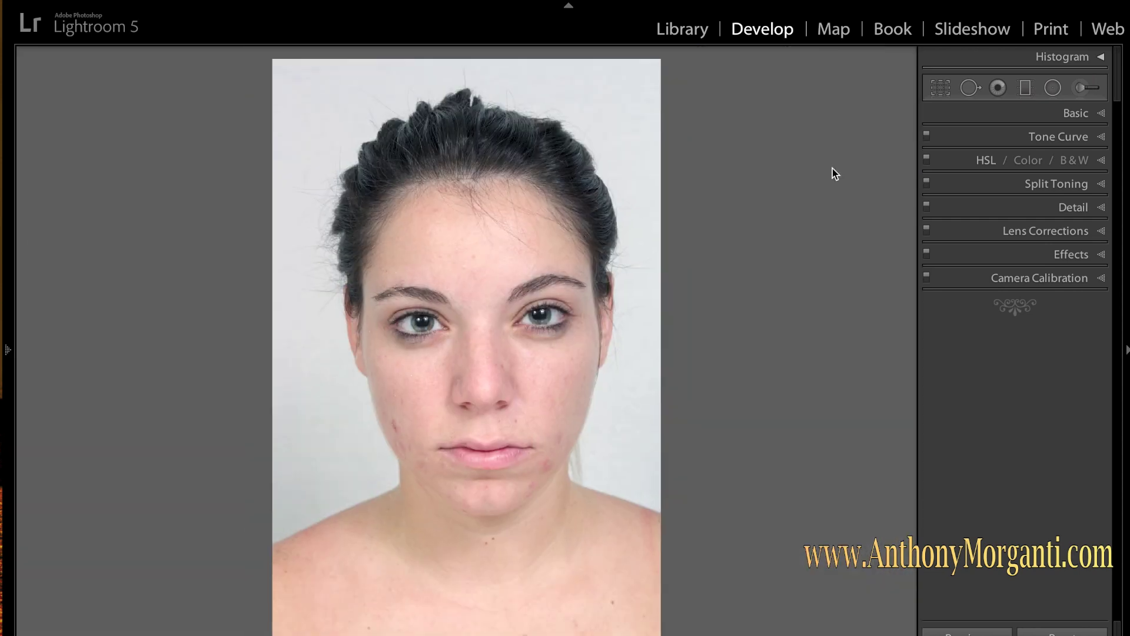
Heal the blemish at the centre of the forehead with Spot Removal at size 55, moving its sample source to nearby clear skin.
click(970, 89)
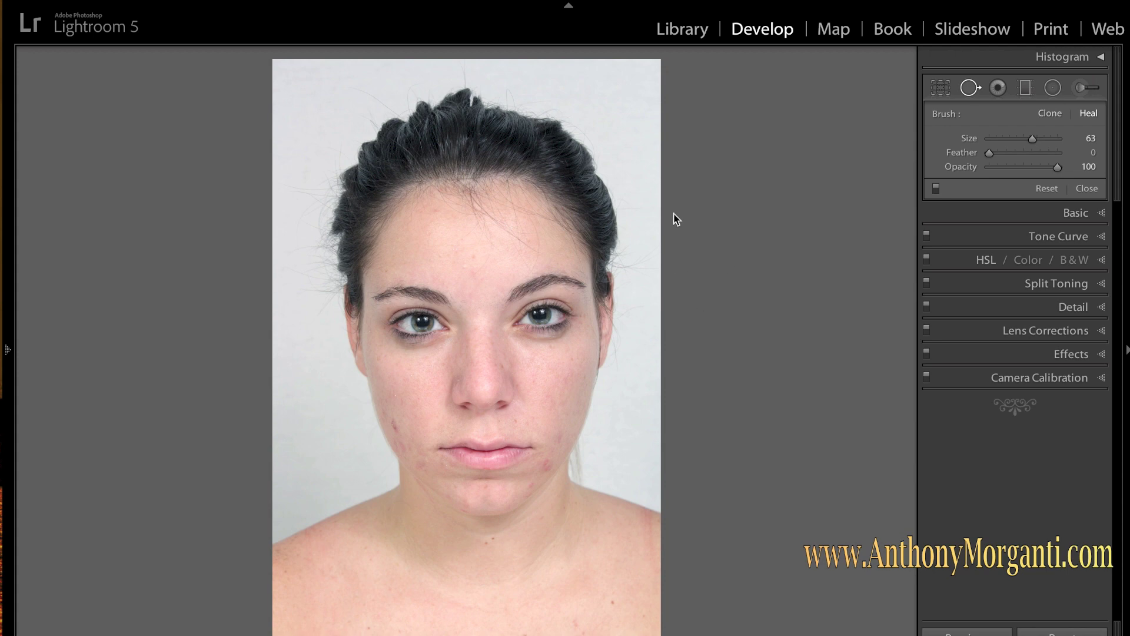
key(z)
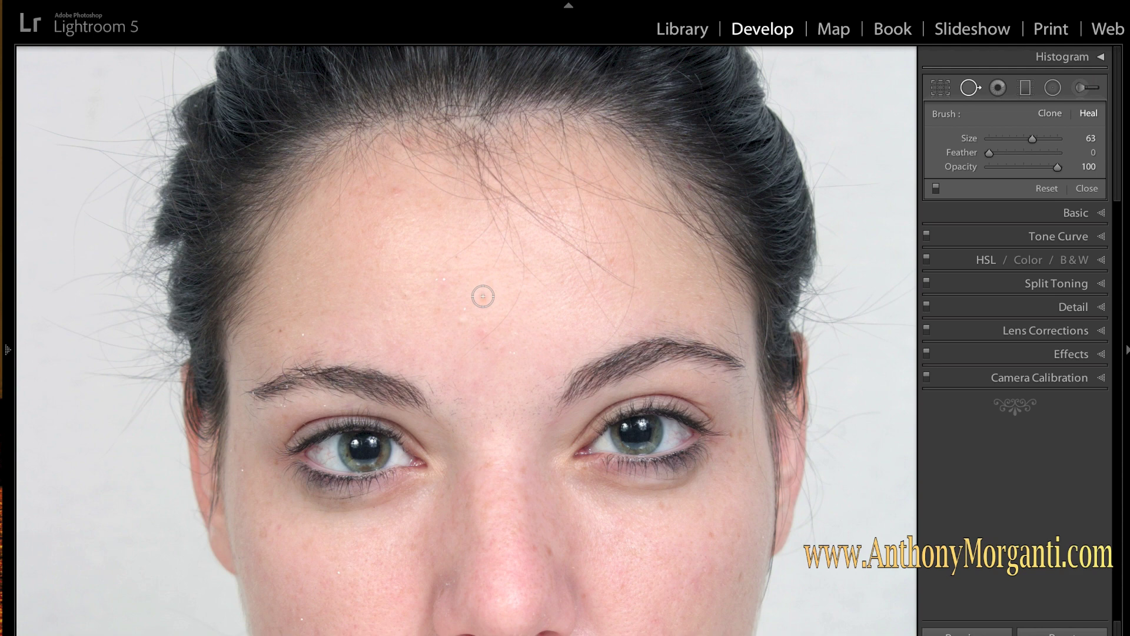
scroll(482, 296, down, 2)
click(482, 296)
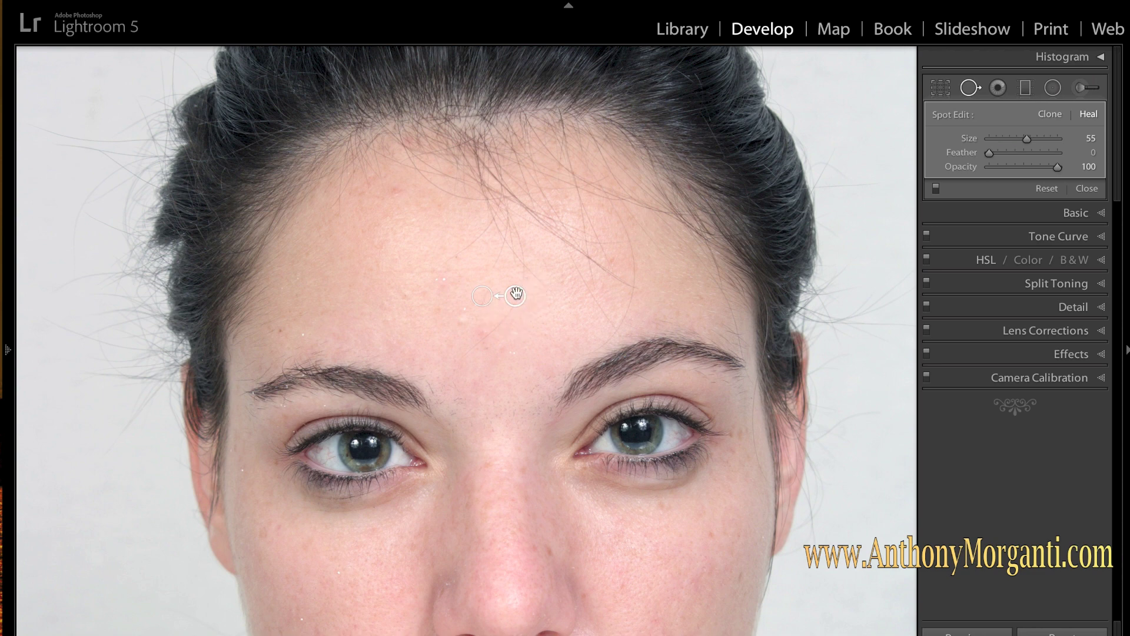
mouse_move(517, 297)
mouse_down()
mouse_move(469, 285)
mouse_move(441, 293)
mouse_move(497, 293)
mouse_move(540, 311)
mouse_up()
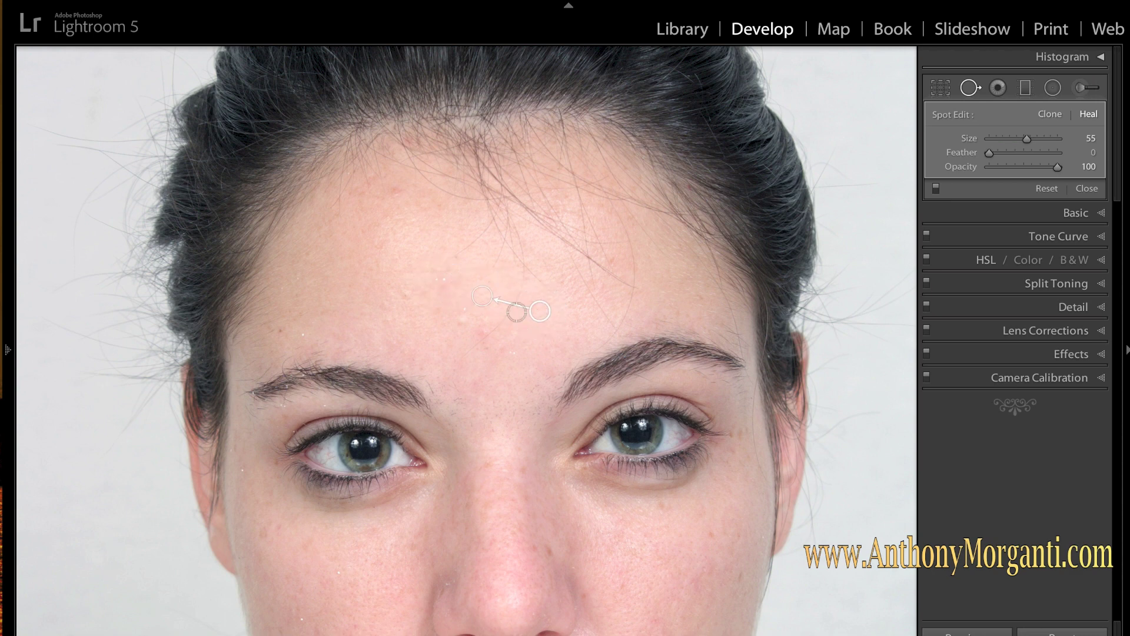
Heal the remaining small blemishes across the forehead and the one between the eyebrows at size 55.
click(463, 319)
click(407, 291)
click(395, 192)
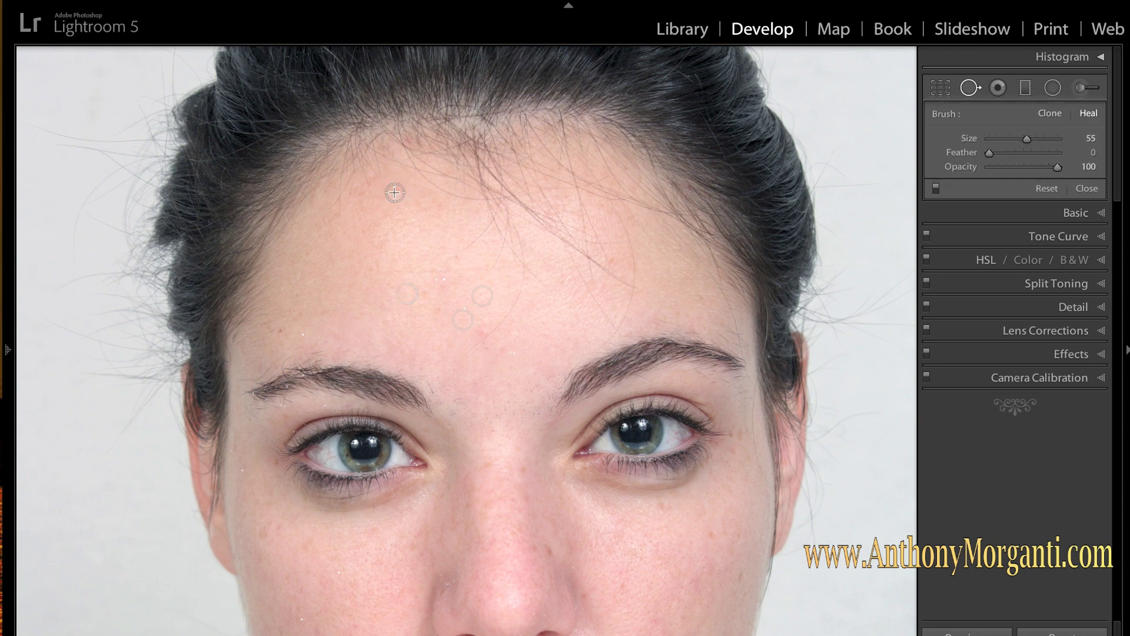
click(282, 332)
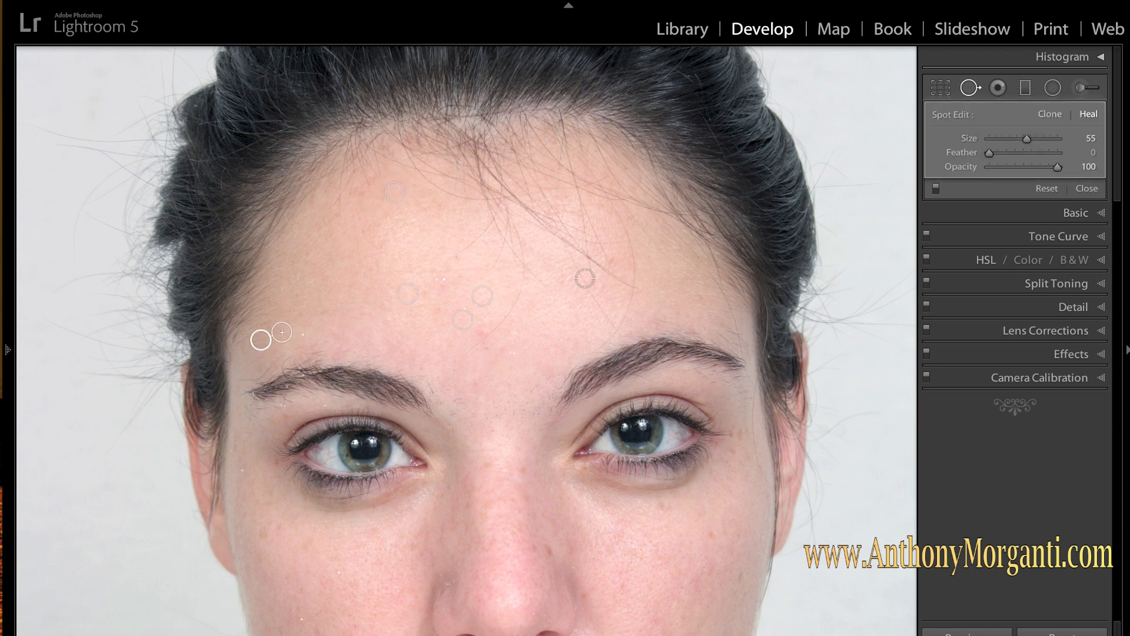
click(610, 260)
click(531, 385)
Heal the spots under the eye and on the cheek on the photo's right side at size 55.
click(662, 505)
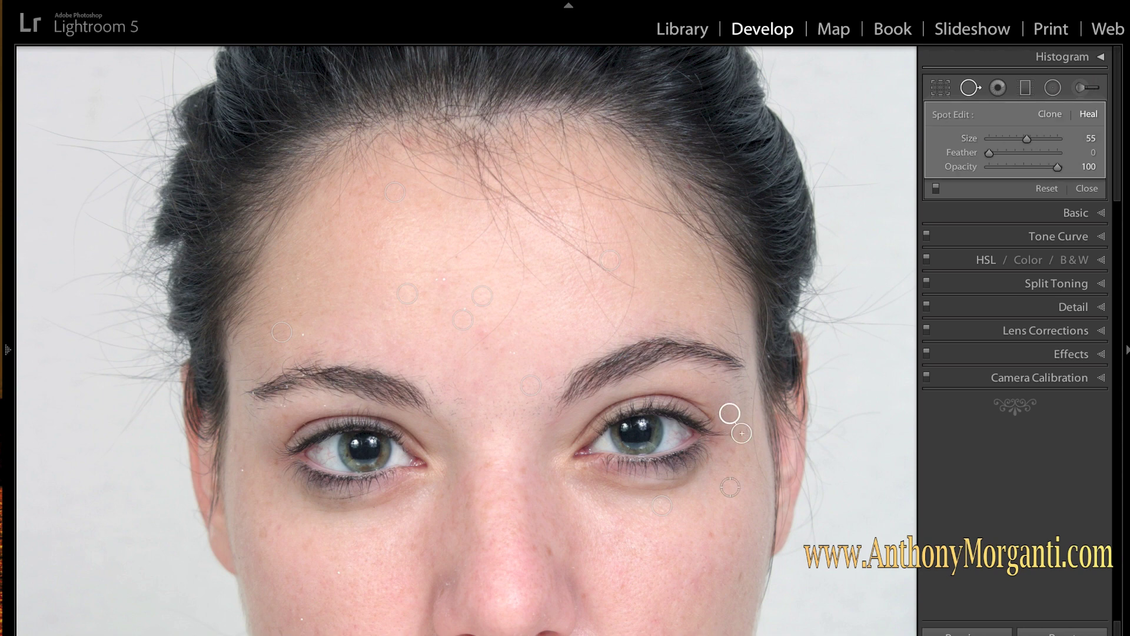
click(711, 535)
click(738, 577)
drag(635, 581, 653, 429)
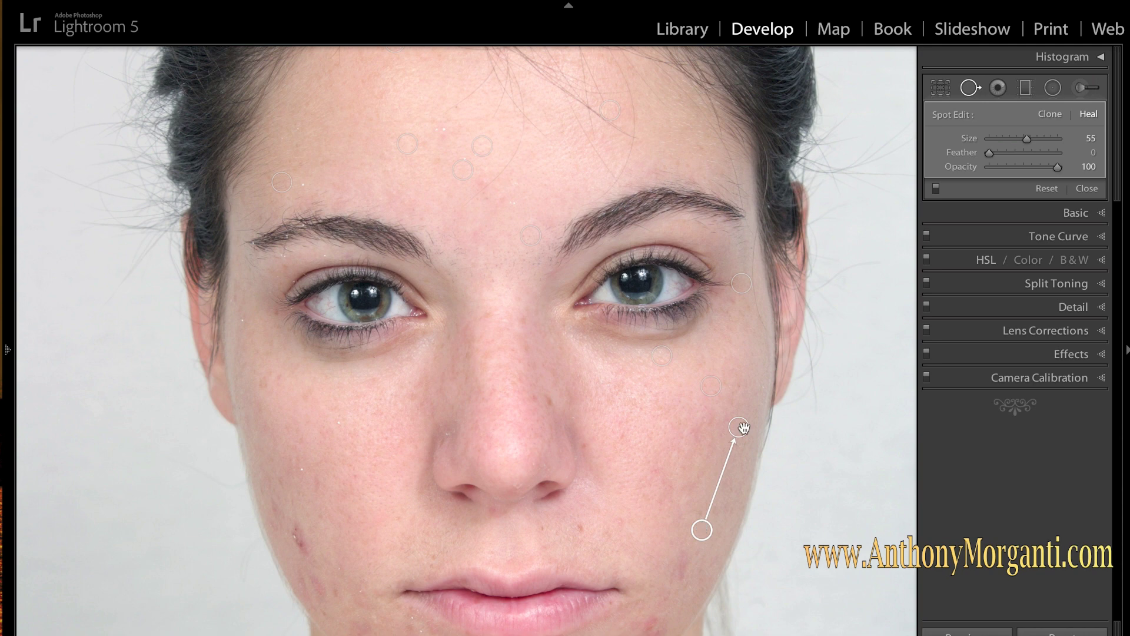
click(622, 435)
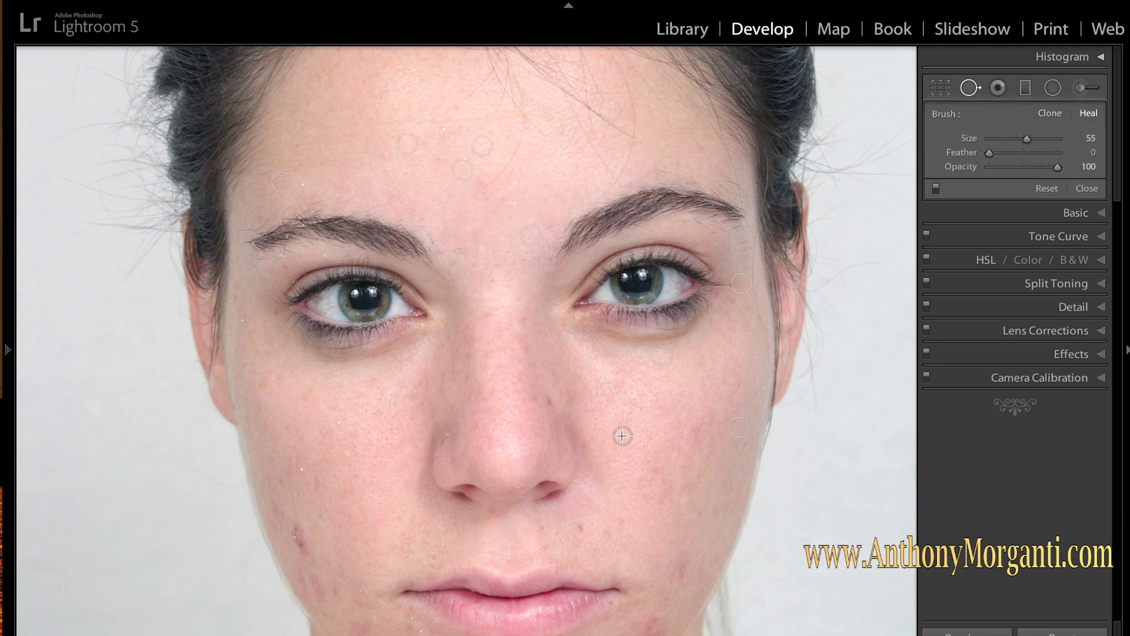
Heal the spot on the side of the nose, choosing a new sample source for it, and the spot above the upper lip.
click(549, 403)
key(slash)
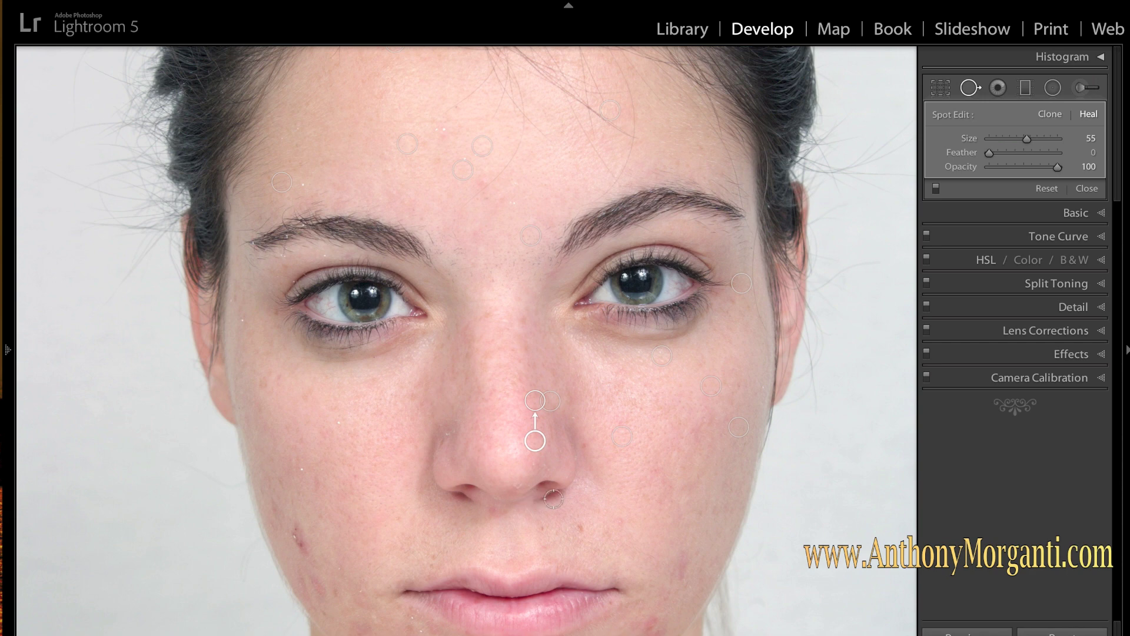
click(580, 526)
Heal the spots on the left-side cheek, temple, area above the eyebrow and upper eyelid, using size 37 for the eyelid.
click(318, 480)
click(262, 382)
click(302, 190)
drag(348, 201, 345, 177)
click(323, 256)
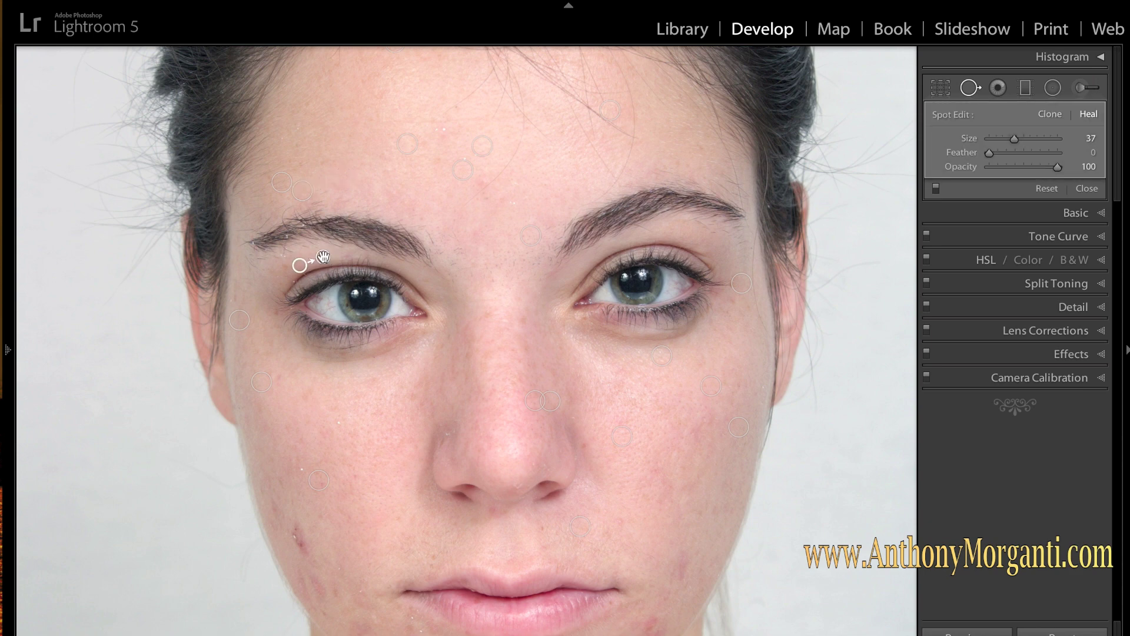
key(slash)
Heal the small spots on the photo's left cheek and beside the nostril at size 37.
click(336, 422)
click(302, 468)
click(448, 431)
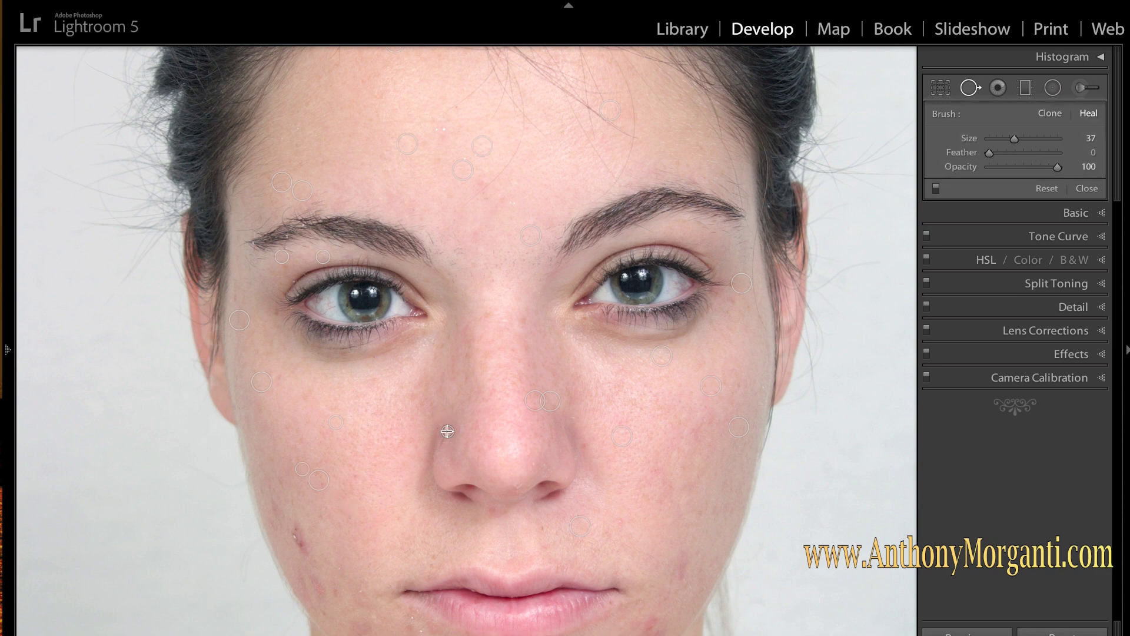
click(441, 442)
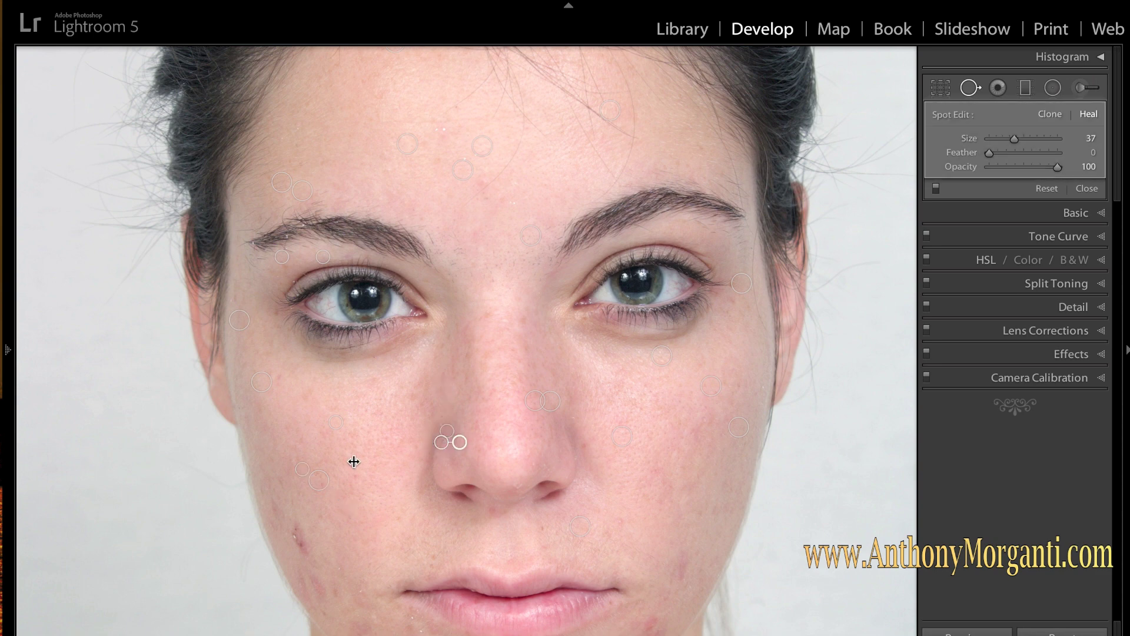
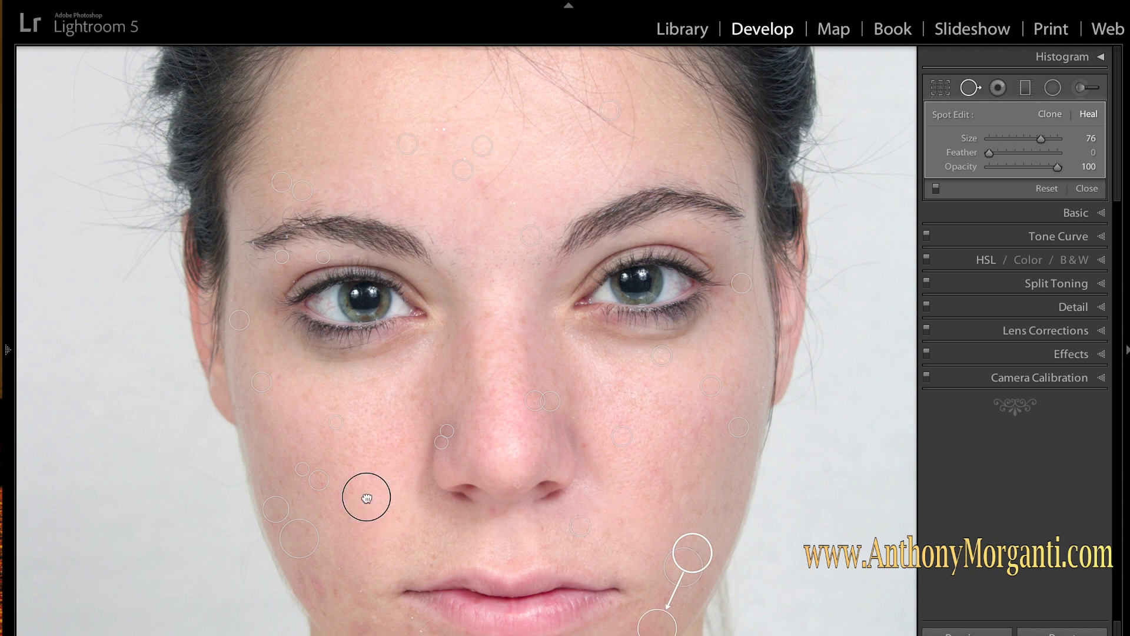
Heal the blemish on the lower left-side cheek near the mouth corner at size 63, sampling from clear skin higher on the cheek.
scroll(367, 497, down, 5)
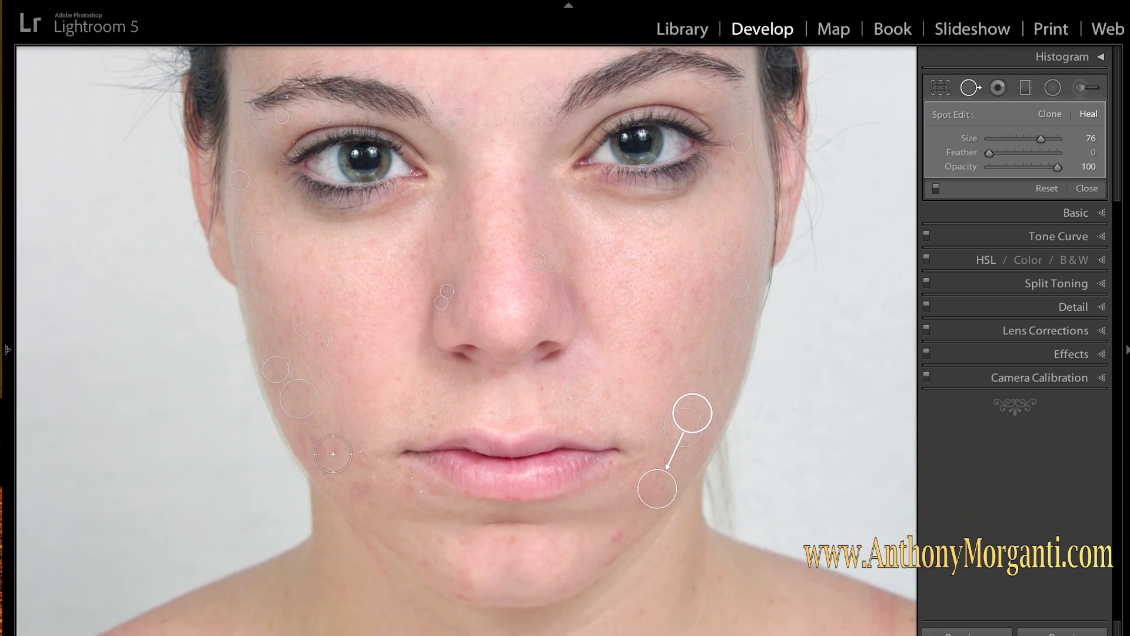
scroll(336, 452, down, 3)
click(336, 451)
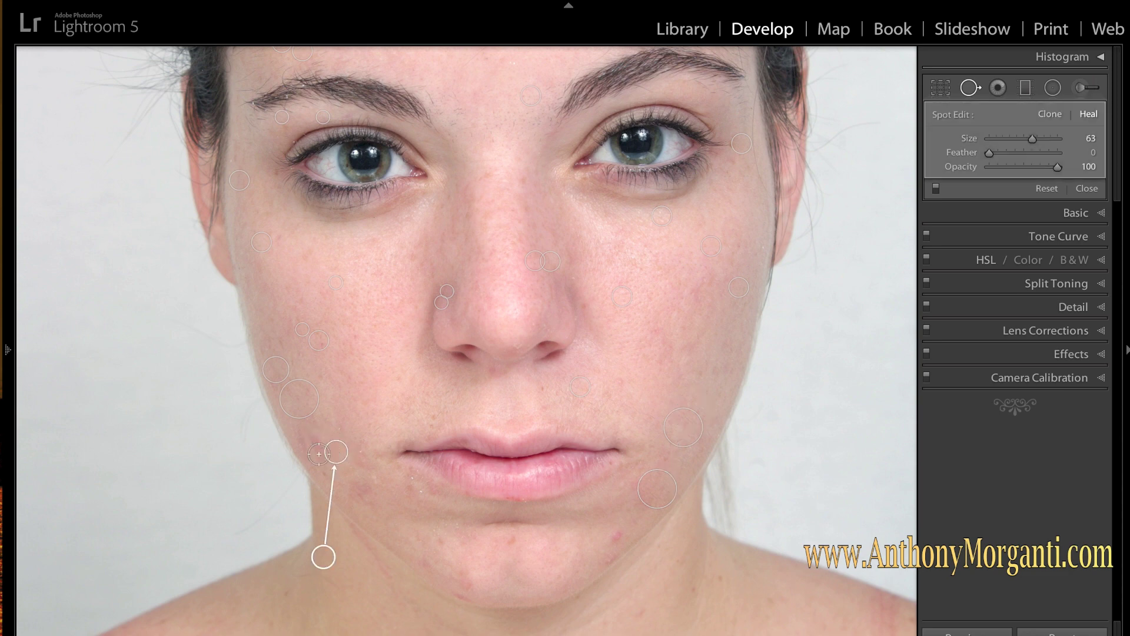
drag(324, 562, 382, 373)
Heal the two larger blemishes along the photo's left jawline at size 76, moving both sample sources to clear cheek skin.
scroll(315, 442, up, 1)
scroll(314, 442, up, 2)
click(314, 442)
drag(330, 478, 375, 363)
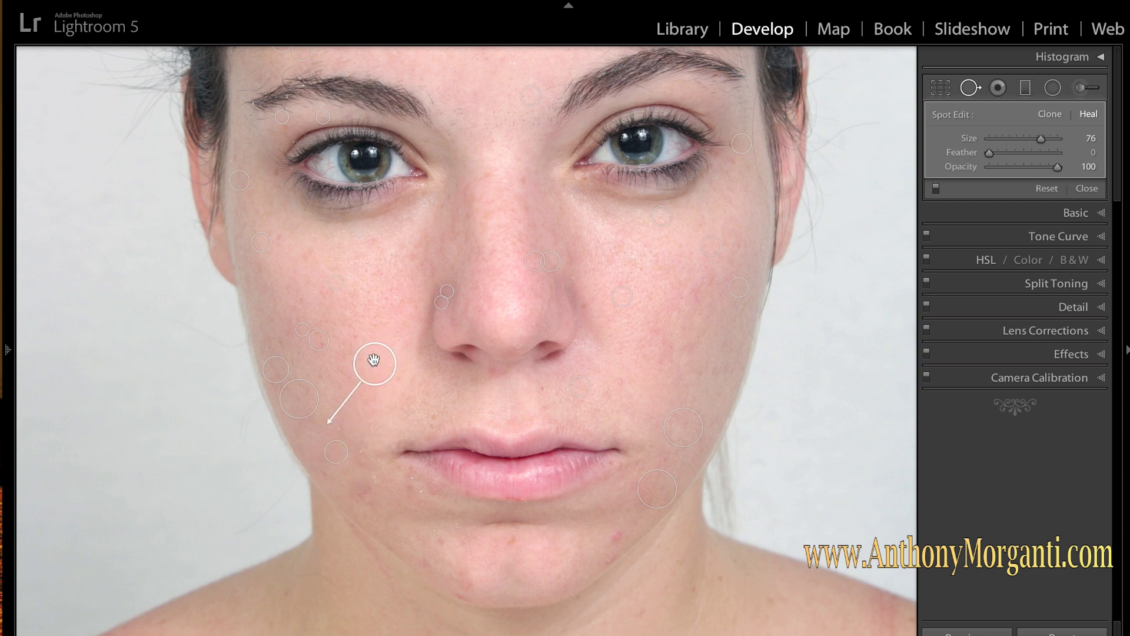
click(366, 490)
mouse_move(391, 545)
mouse_down()
mouse_move(388, 423)
mouse_move(366, 398)
mouse_up()
Heal two chin blemishes at size 55 and one at the chin's right edge at size 75, sampling the last from skin beside the mouth.
scroll(440, 540, down, 4)
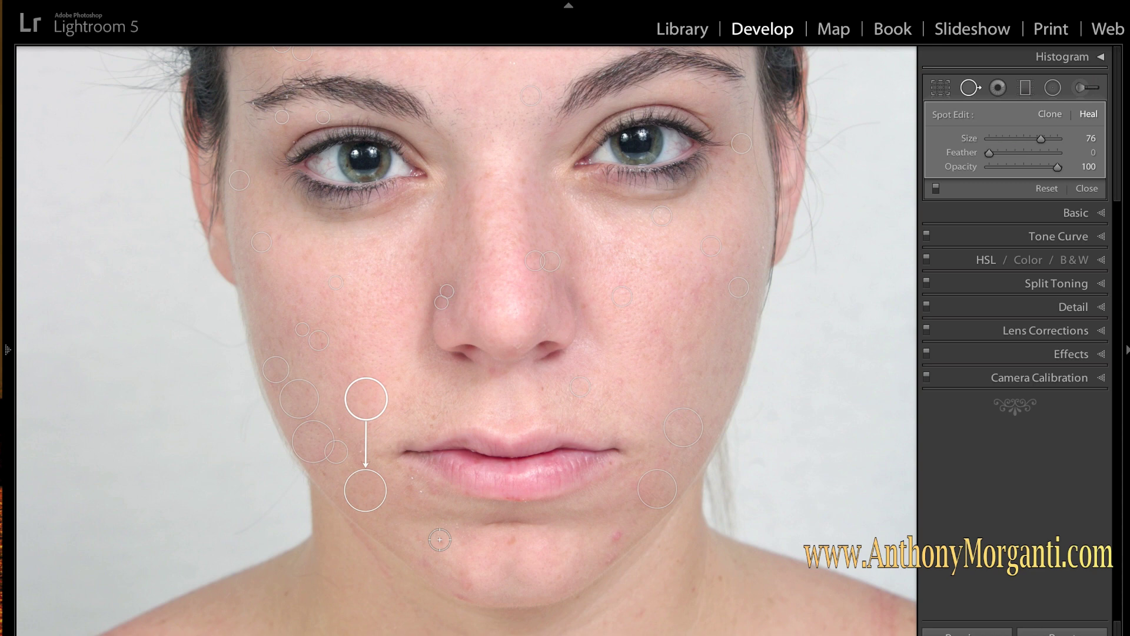
click(440, 539)
click(514, 540)
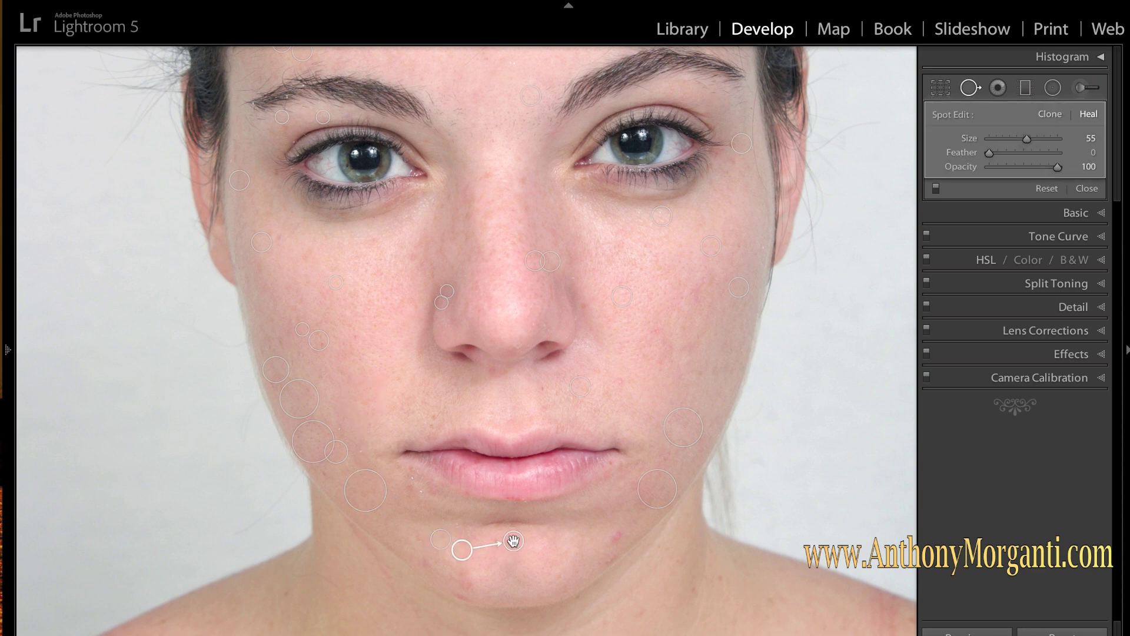
click(618, 538)
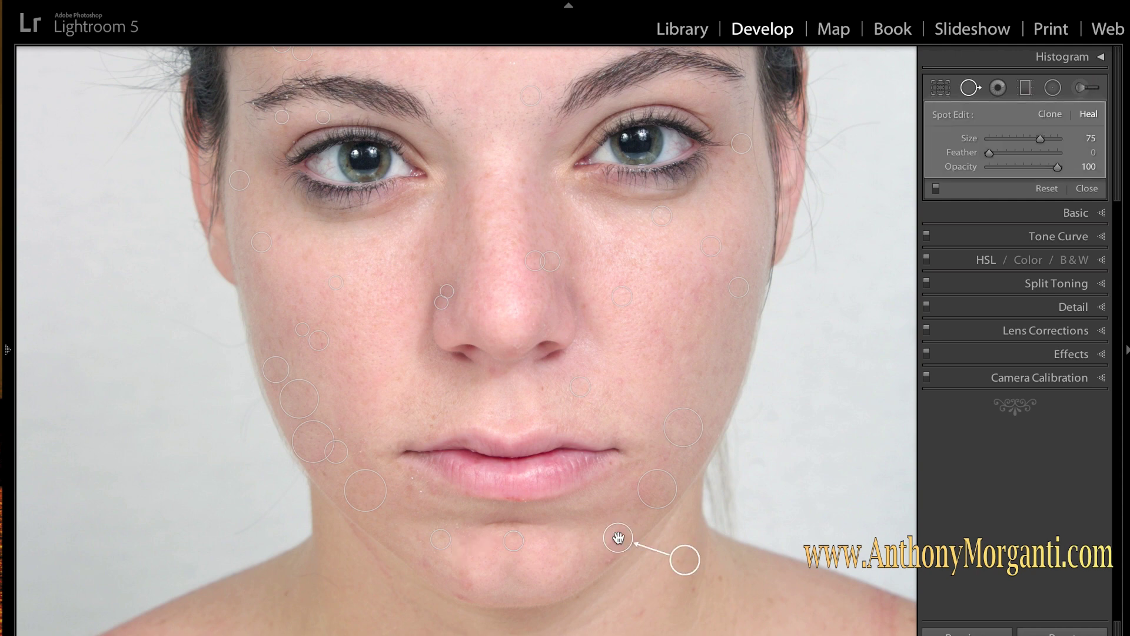
mouse_move(676, 552)
mouse_down()
mouse_move(661, 496)
mouse_move(646, 495)
mouse_up()
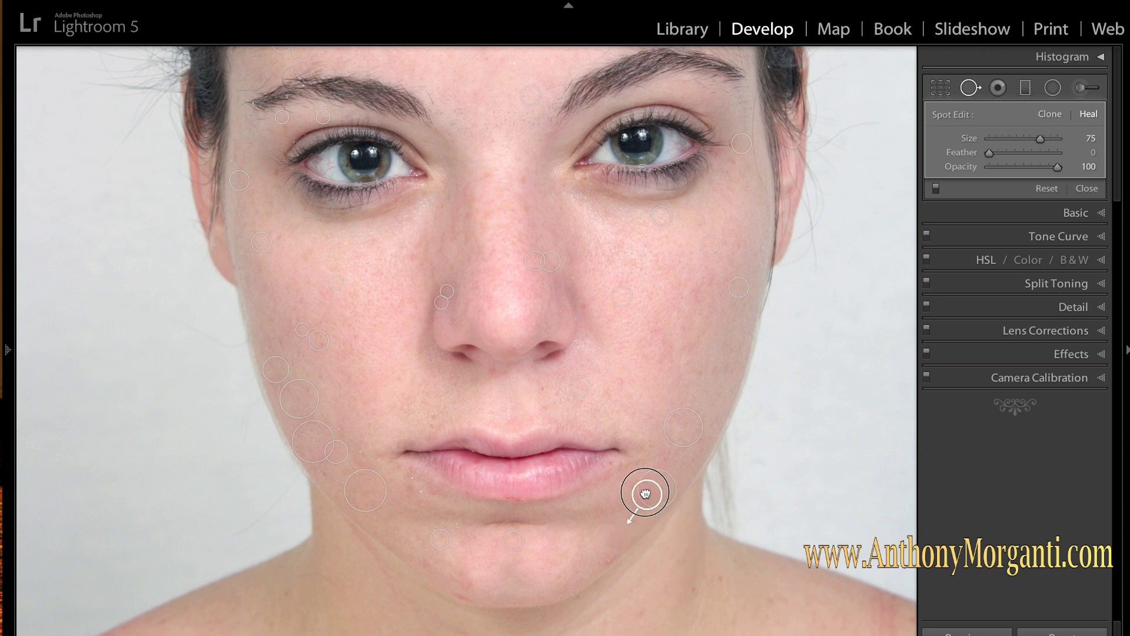
Heal the spot on the neck at size 75 and the small spots on both sides of the neck and shoulders at size 46.
click(644, 613)
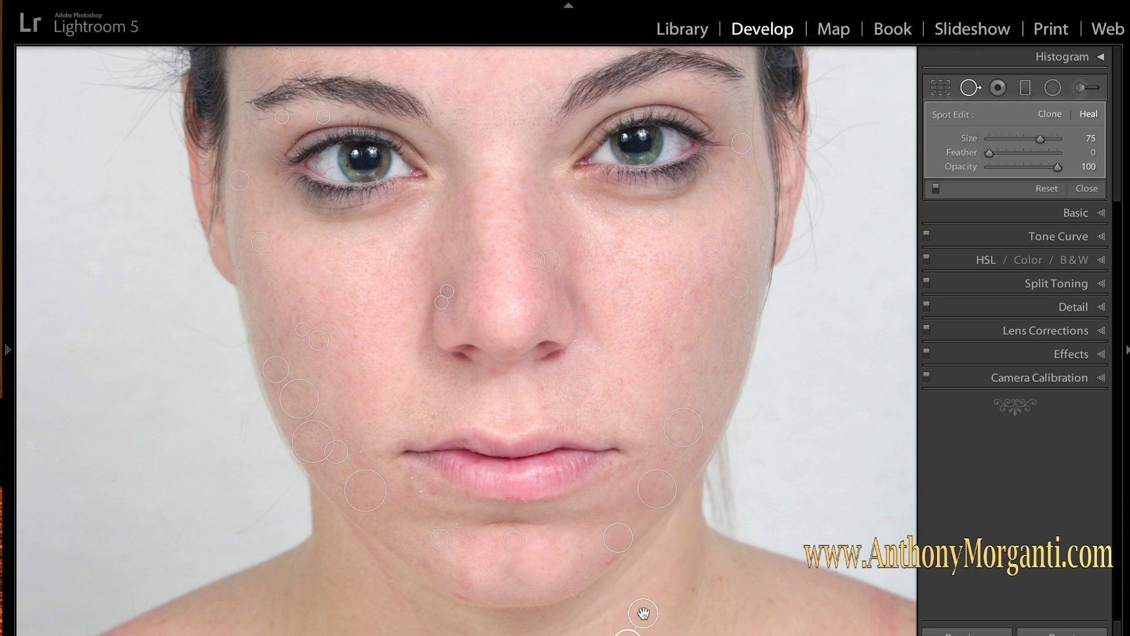
scroll(722, 578, down, 3)
click(723, 578)
click(772, 601)
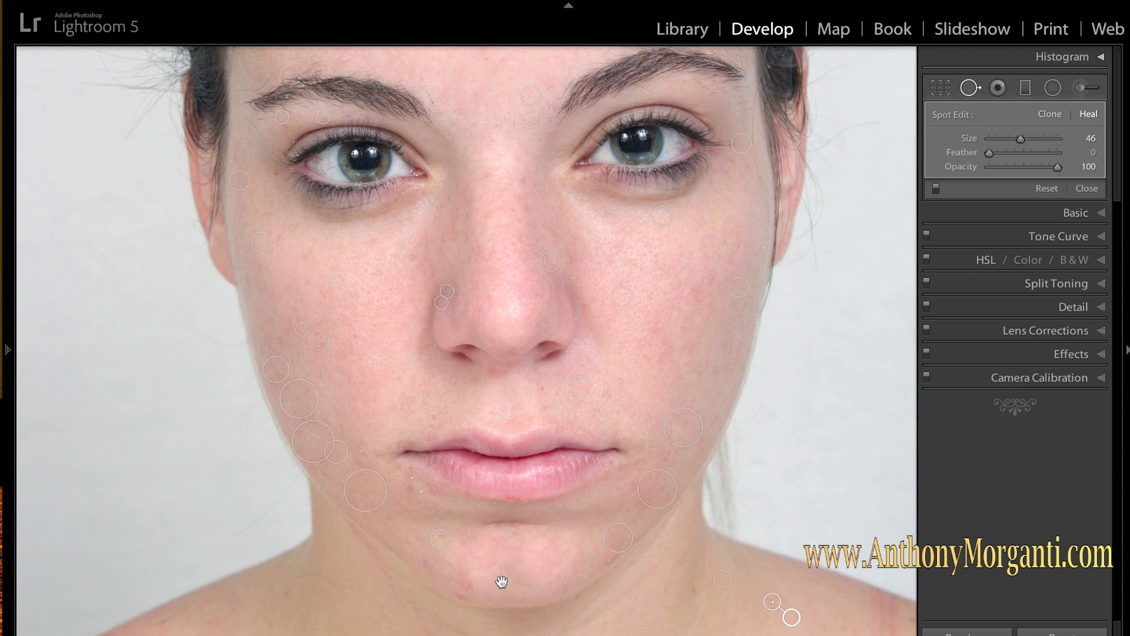
click(287, 591)
click(288, 591)
click(163, 620)
Heal the moles at the centre of the neck and the spots on the photo's left side of the chest at size 46.
drag(450, 589, 462, 331)
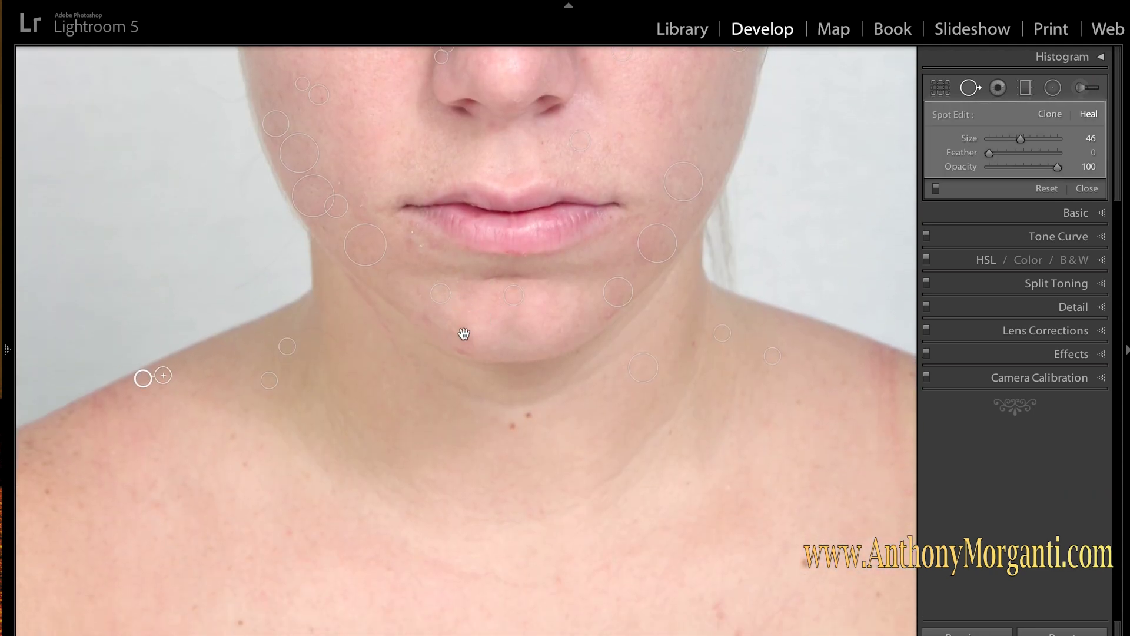
click(528, 414)
click(232, 436)
click(244, 463)
click(238, 621)
Heal the spots across the lower chest, using size 75 on the right side and size 63 for the remaining ones.
scroll(599, 630, up, 3)
click(717, 612)
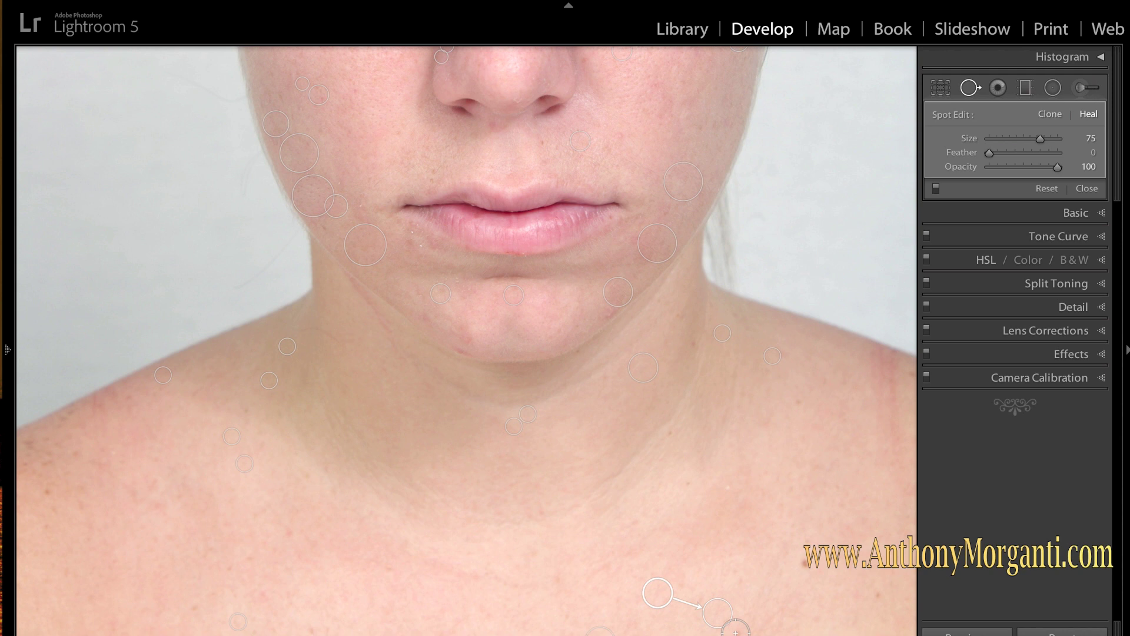
scroll(736, 631, down, 2)
click(879, 595)
click(316, 628)
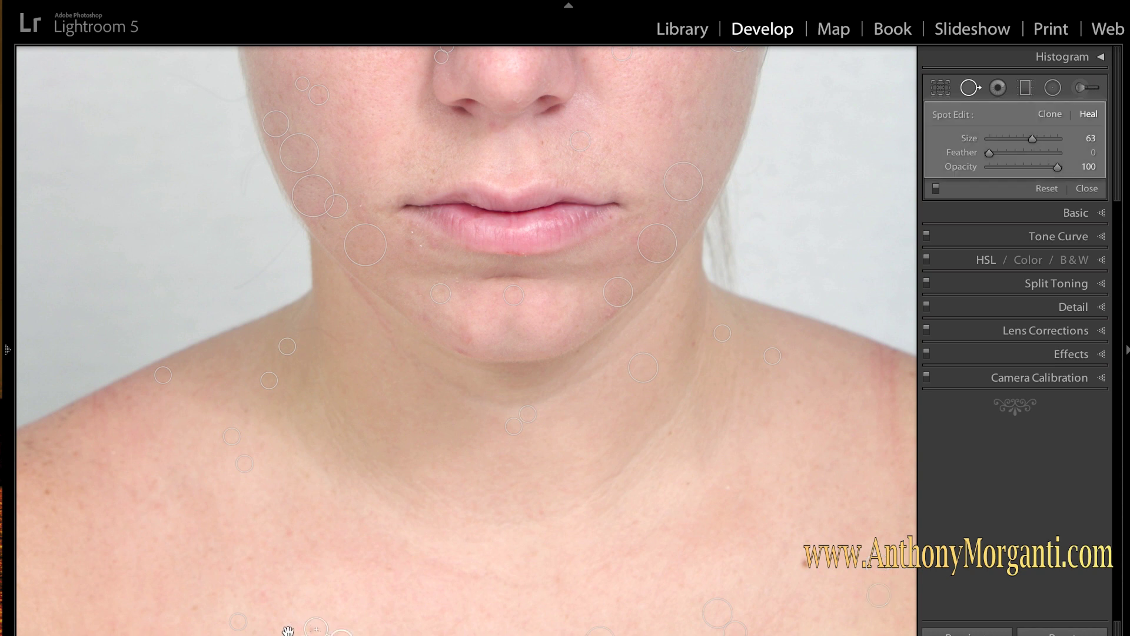
click(226, 624)
Heal the four spots on the photo's left shoulder at size 63 and close Spot Removal with the whole portrait in view.
click(43, 490)
click(70, 453)
click(34, 438)
click(59, 424)
key(z)
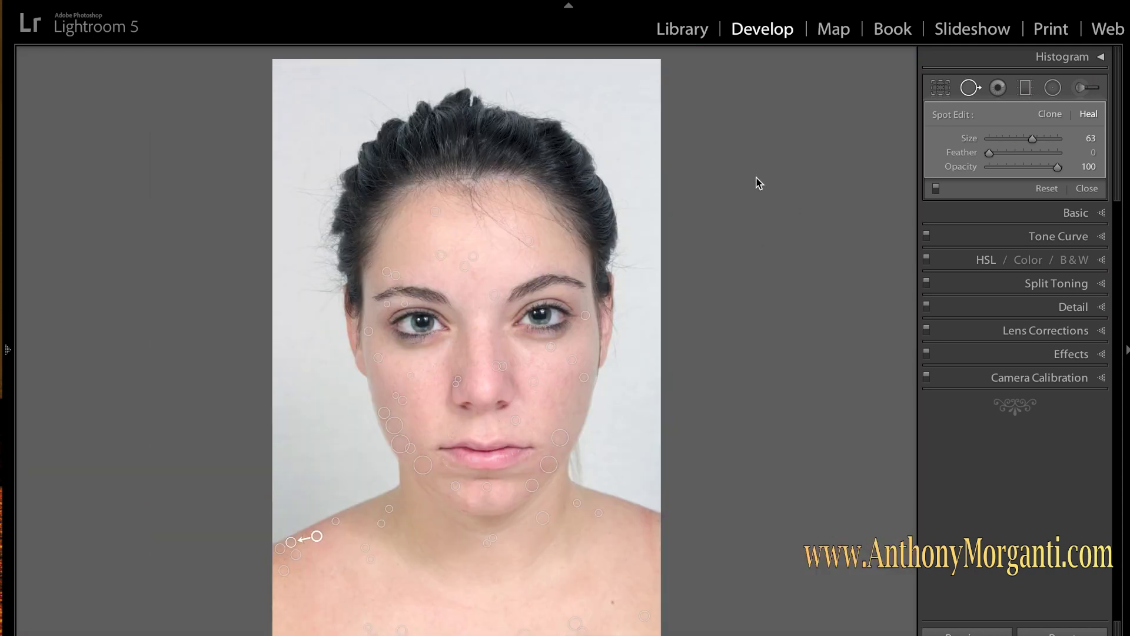
click(970, 88)
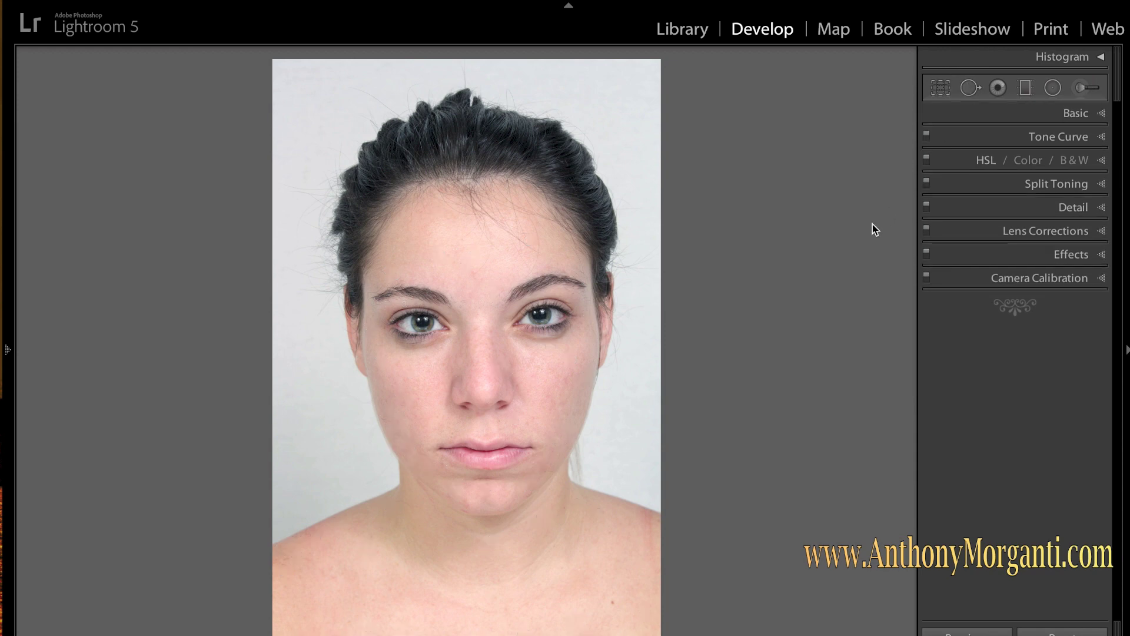
Compare the portrait before and after retouching side by side and examine the neck and shoulder skin up close.
key(y)
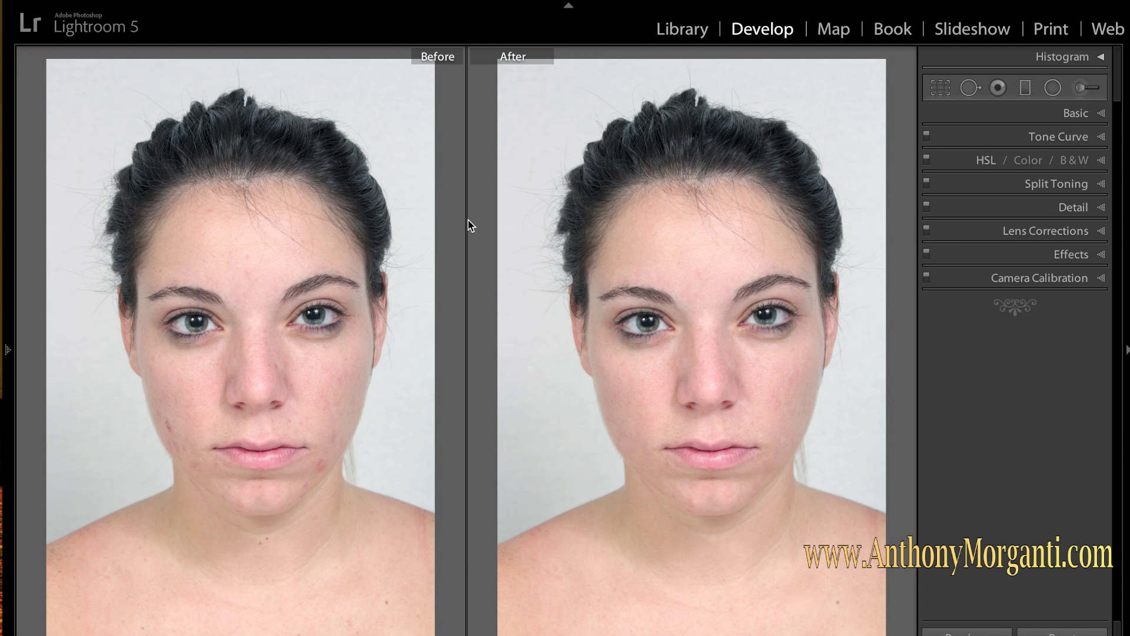
key(y)
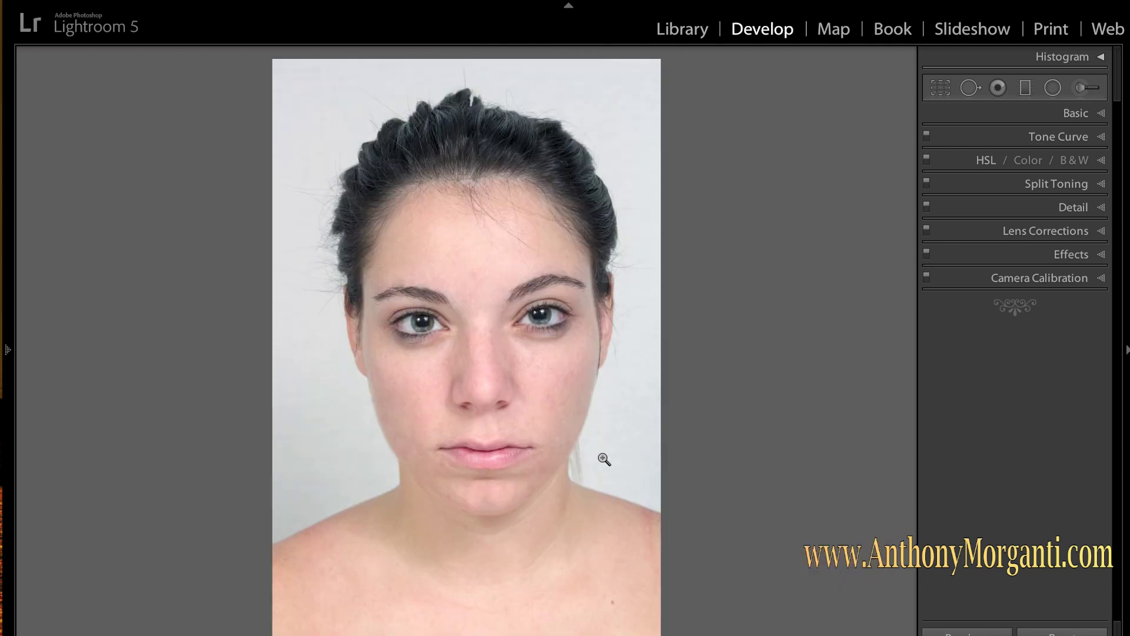
click(601, 496)
click(598, 556)
click(601, 557)
drag(596, 556, 625, 335)
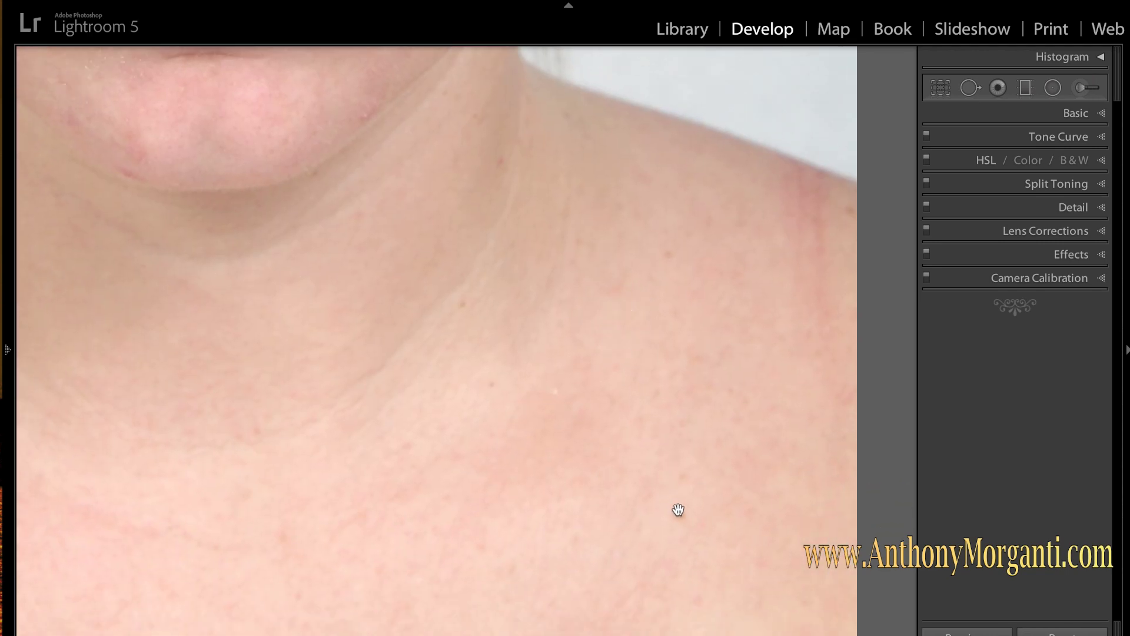
Heal the remaining mole on the photo's right side of the chest at size 47 and close Spot Removal with the whole portrait in view.
click(968, 91)
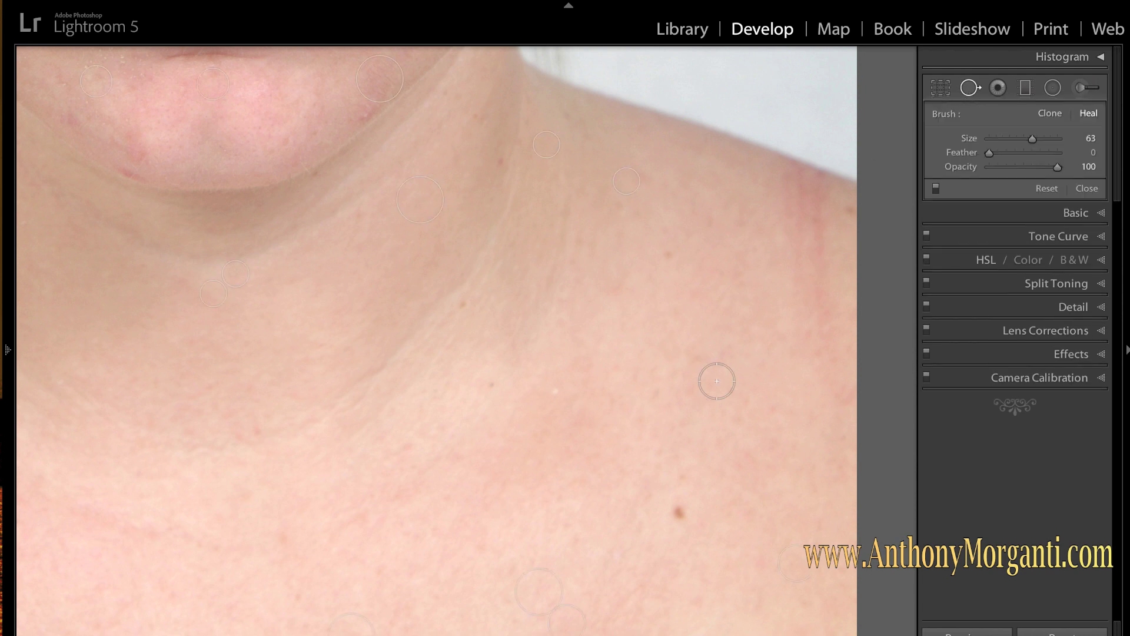
scroll(679, 516, down, 4)
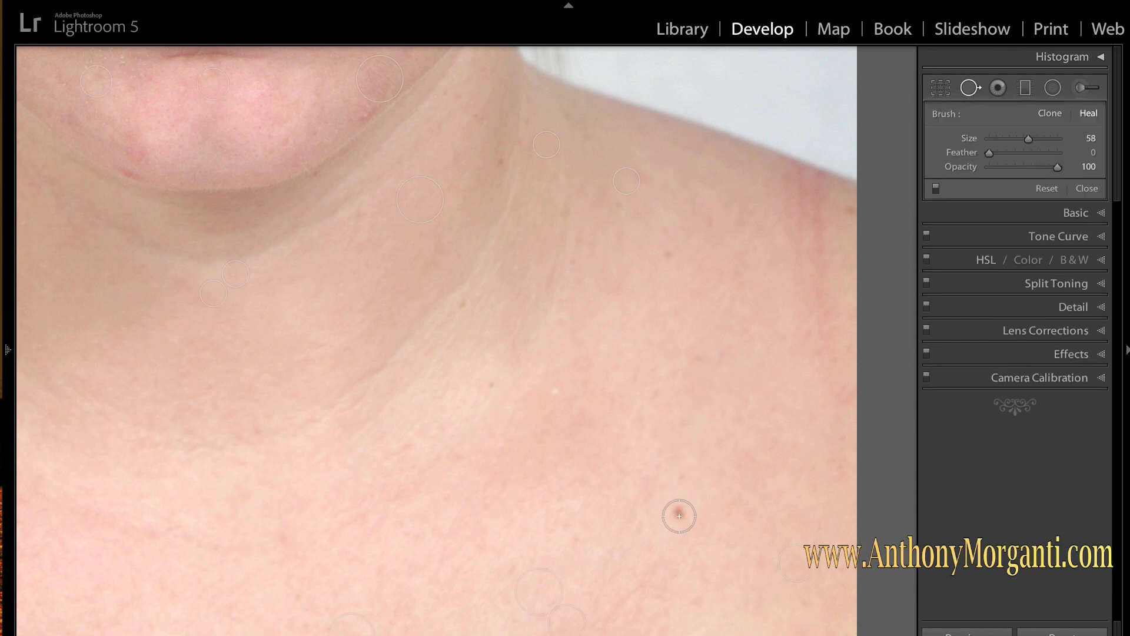
scroll(678, 516, down, 2)
click(680, 513)
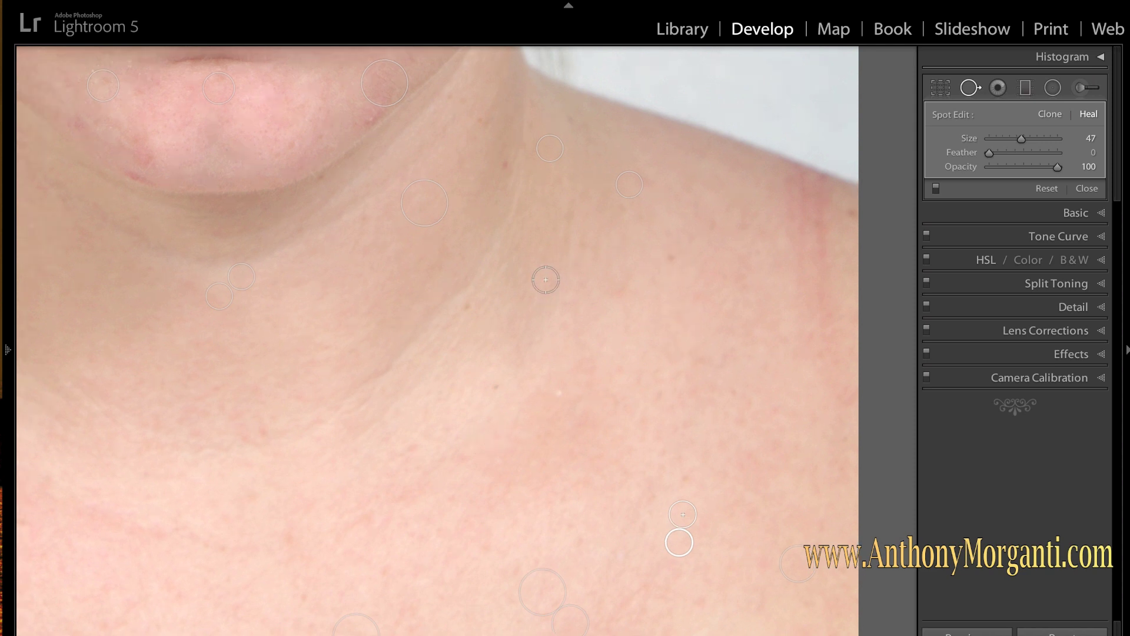
key(ctrl+minus)
key(ctrl+minus)
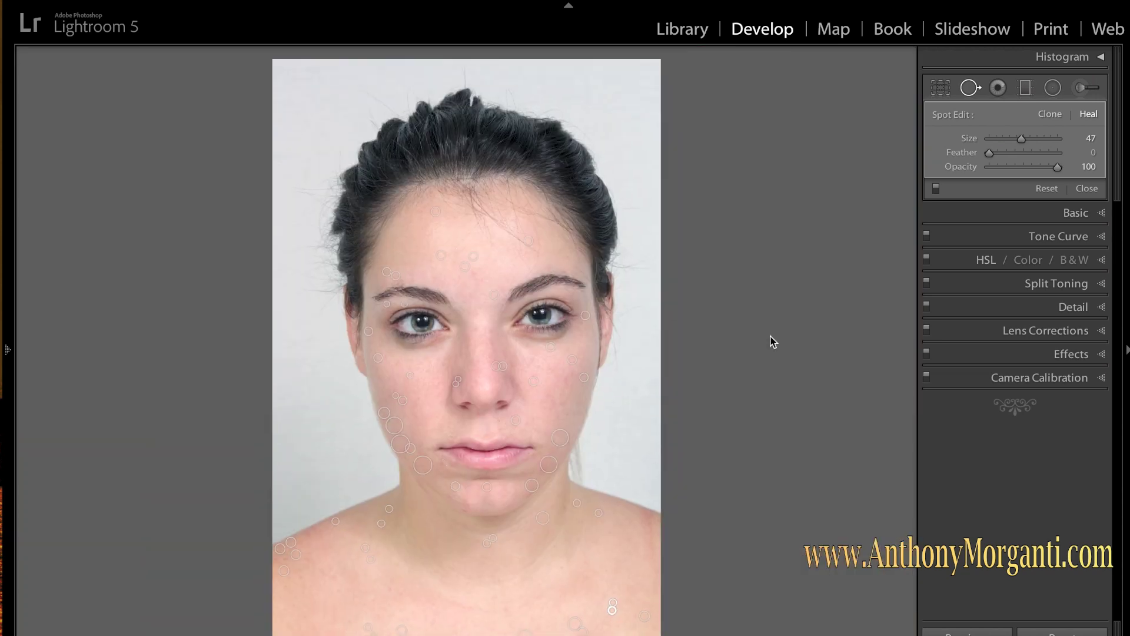
click(972, 88)
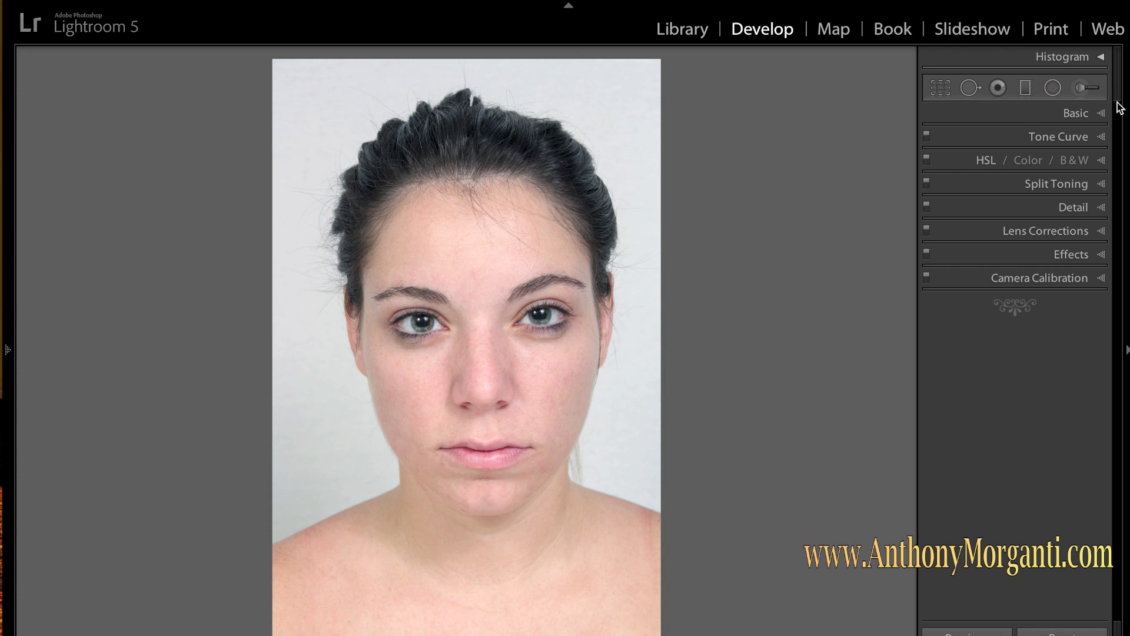
Start the Adjustment Brush with the Soften Skin effect preset.
click(1079, 91)
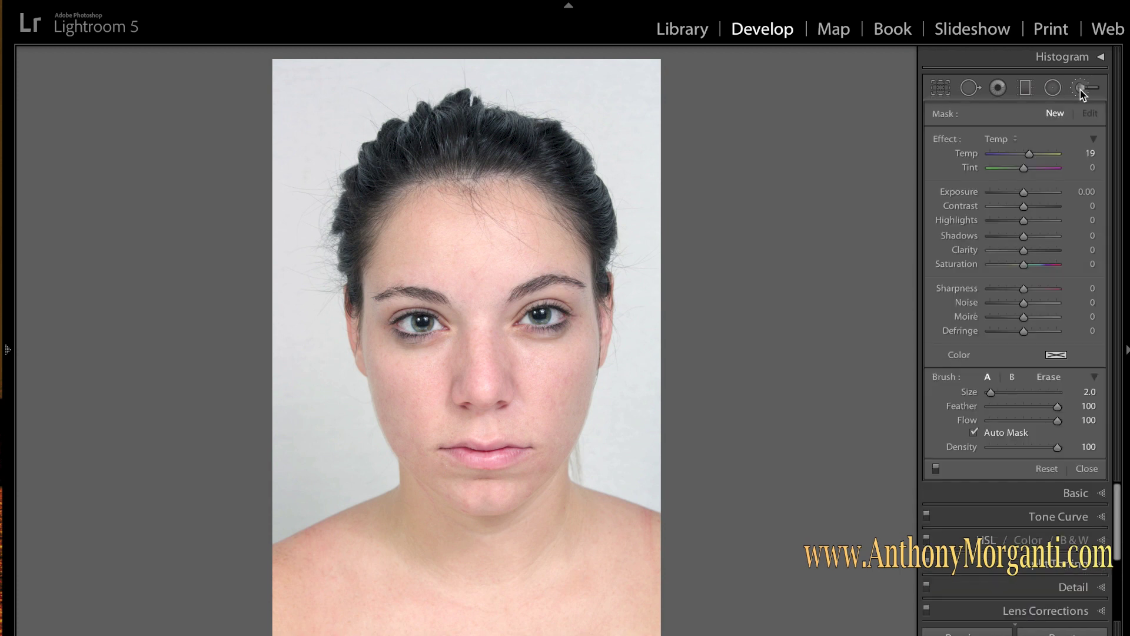
click(1016, 142)
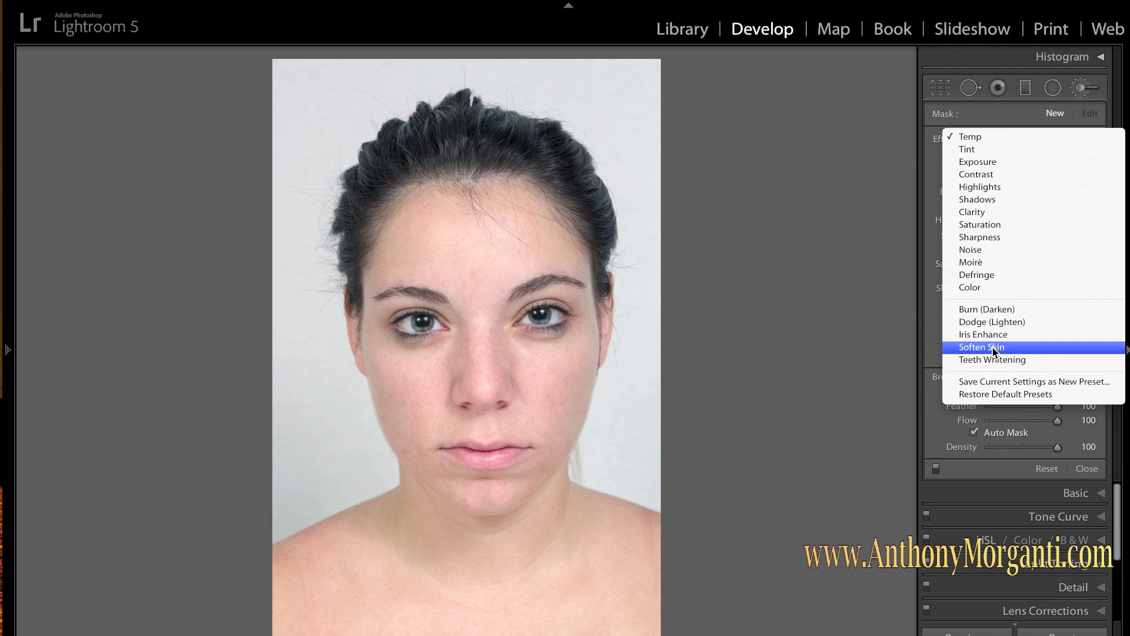
click(992, 348)
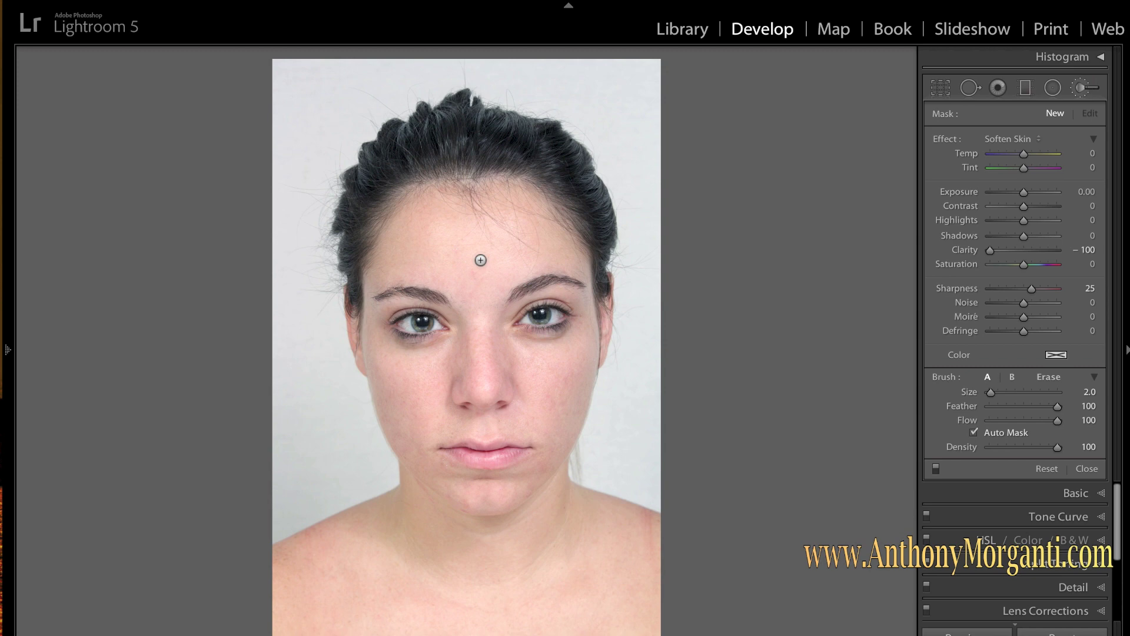
Paint the skin softening over the forehead, nose and upper cheeks with a size 15 brush.
key(z)
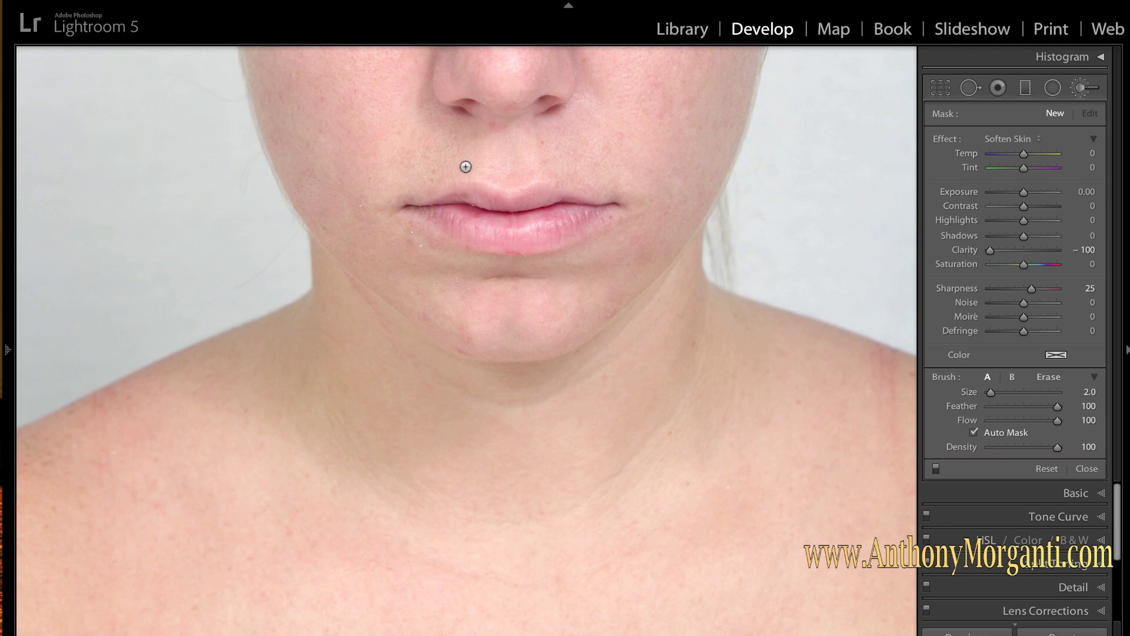
drag(462, 167, 514, 536)
scroll(514, 535, up, 5)
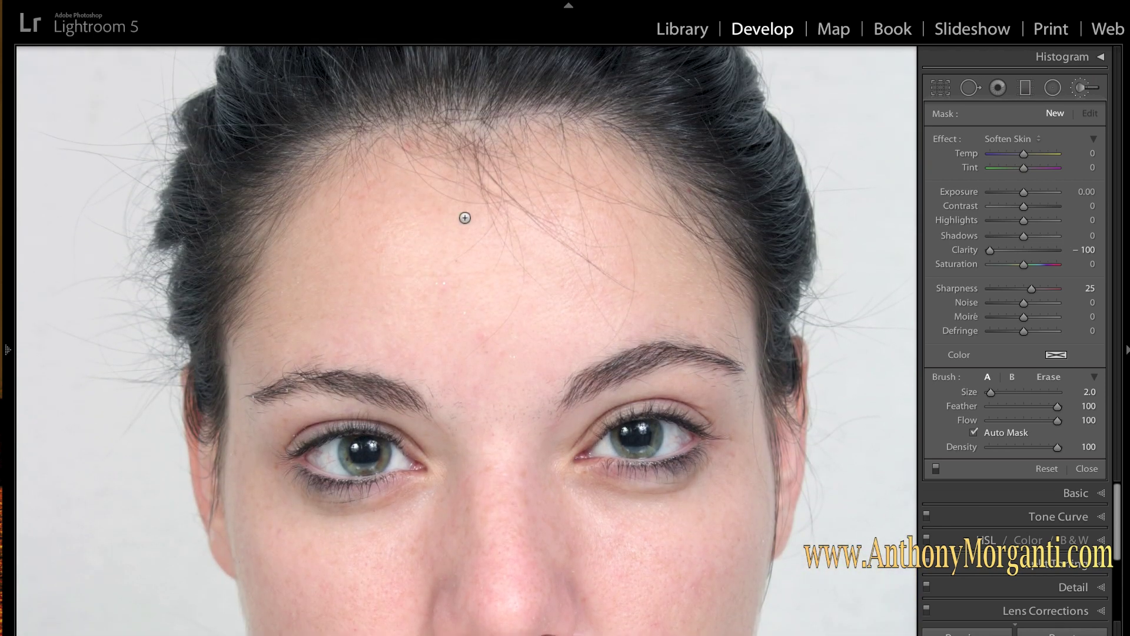
key(bracketright)
key(bracketright)
key(bracketright)
key(bracketright)
key(bracketright)
key(bracketright)
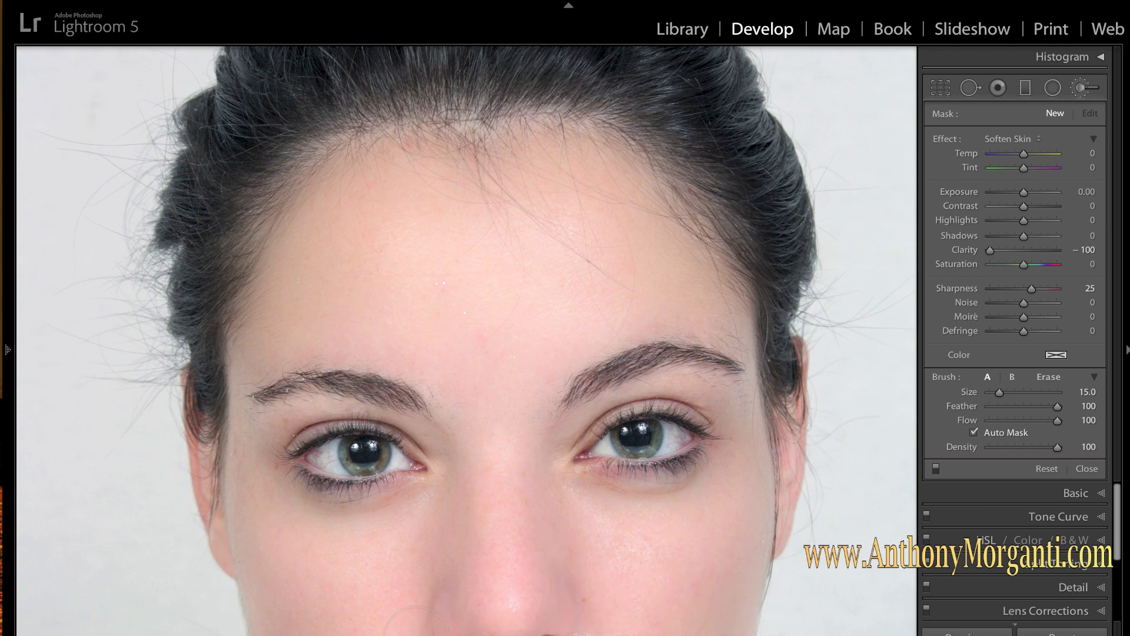
click(509, 444)
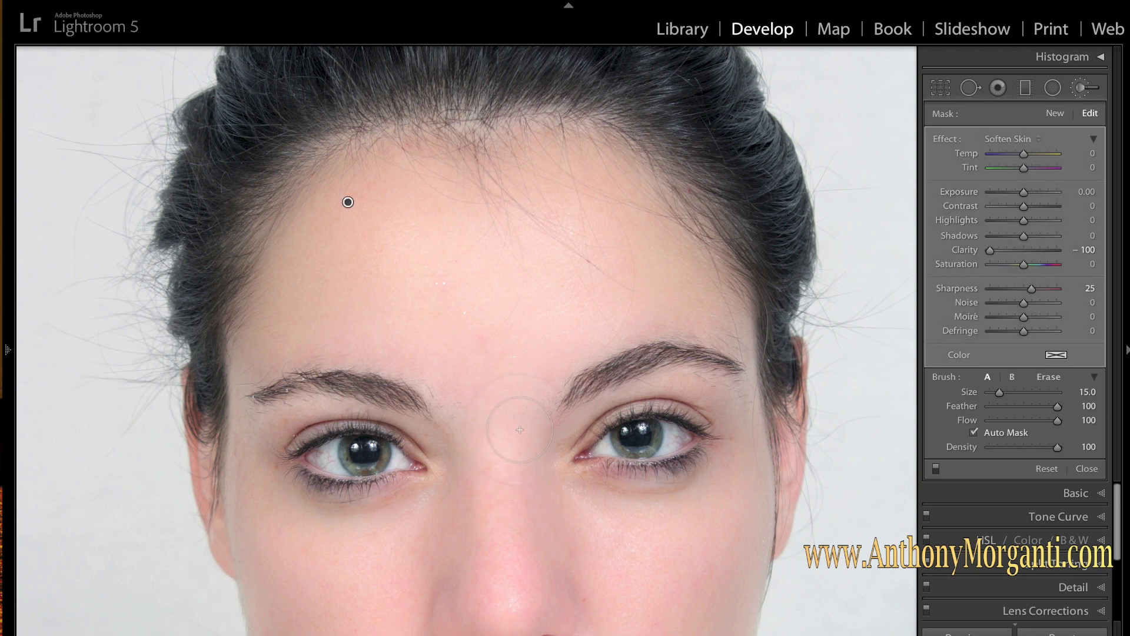
Soften the skin close to the eyes and eyebrows with a size 4 brush.
scroll(519, 429, down, 6)
mouse_move(573, 426)
mouse_down()
mouse_move(621, 383)
mouse_move(722, 386)
mouse_move(679, 380)
mouse_move(718, 406)
mouse_move(719, 393)
mouse_move(753, 405)
mouse_move(747, 361)
mouse_move(749, 385)
mouse_move(677, 375)
mouse_move(595, 409)
mouse_move(602, 400)
mouse_move(628, 390)
mouse_move(574, 431)
mouse_up()
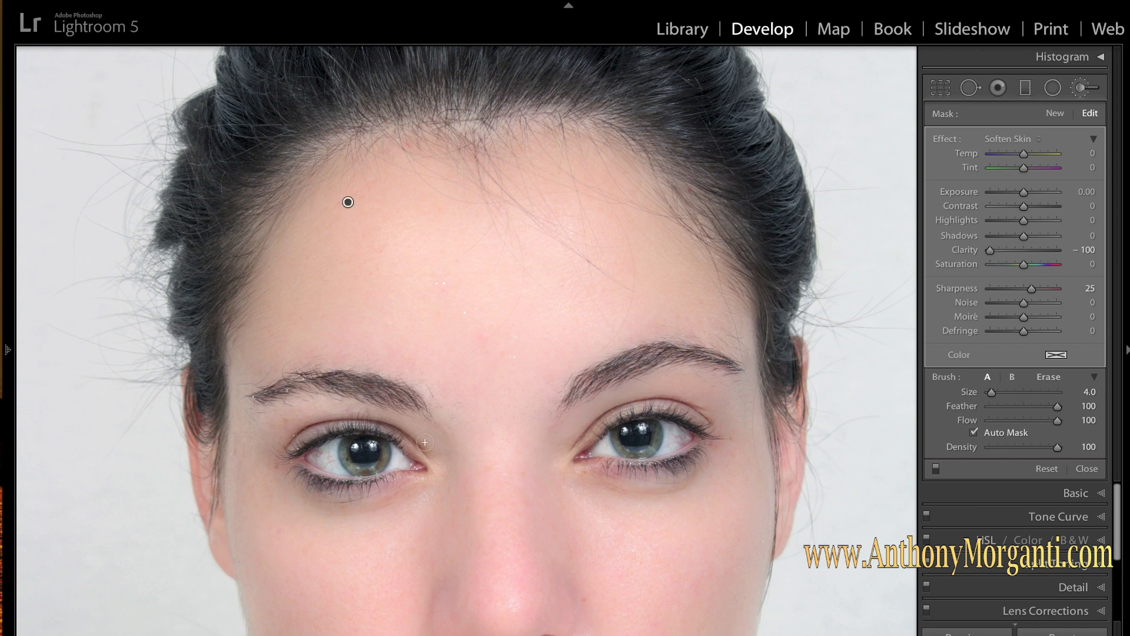
mouse_move(372, 416)
mouse_down()
mouse_move(346, 403)
mouse_move(384, 410)
mouse_move(285, 407)
mouse_move(259, 410)
mouse_move(282, 422)
mouse_move(342, 418)
mouse_move(241, 420)
mouse_move(312, 422)
mouse_move(262, 417)
mouse_move(236, 388)
mouse_move(229, 424)
mouse_move(241, 371)
mouse_up()
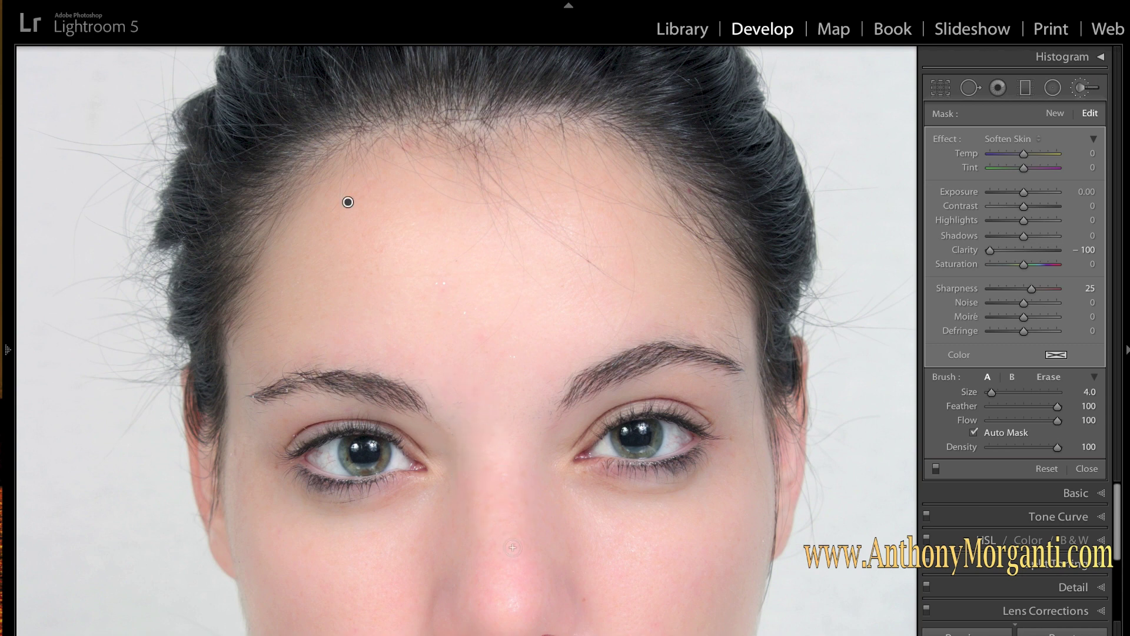
Soften the skin around the mouth, cheeks and chin at brush size 9, and the neck and shoulders at size 16.
drag(513, 547, 518, 159)
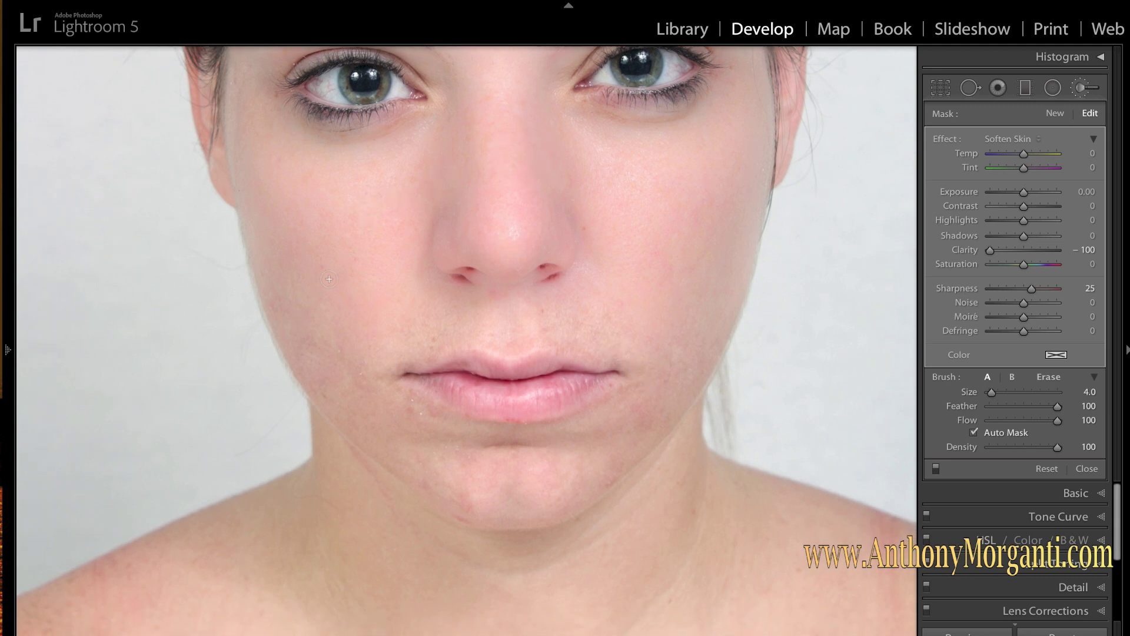
scroll(329, 279, up, 2)
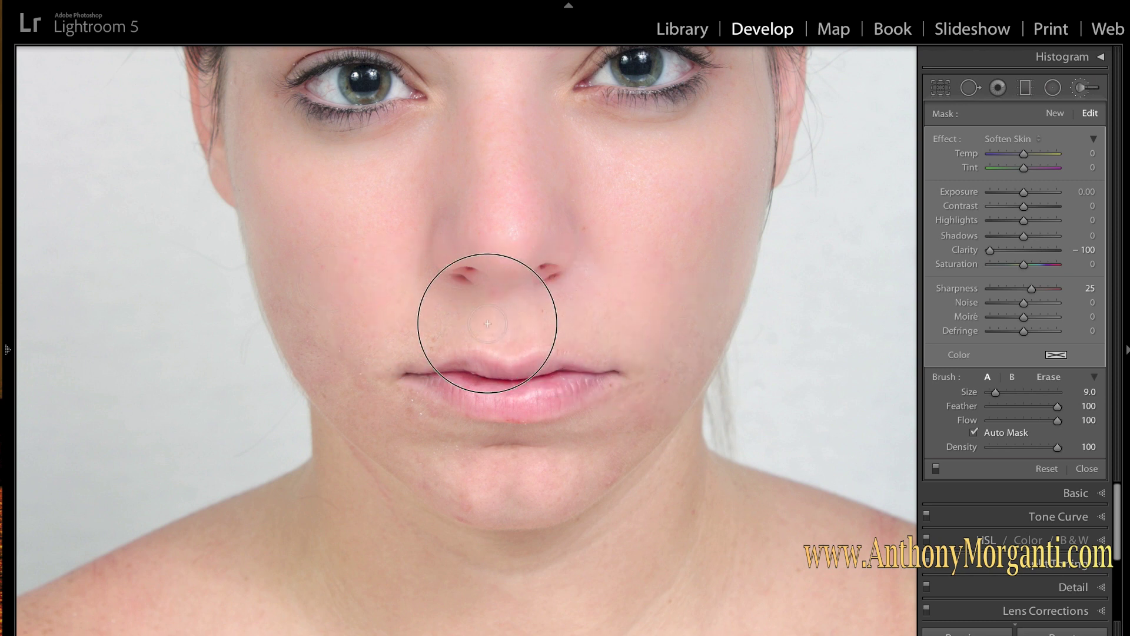
mouse_move(408, 336)
mouse_down()
mouse_move(366, 352)
mouse_move(437, 340)
mouse_move(379, 340)
mouse_move(304, 313)
mouse_move(350, 372)
mouse_move(301, 312)
mouse_move(311, 388)
mouse_move(327, 372)
mouse_move(417, 441)
mouse_move(382, 399)
mouse_move(455, 437)
mouse_move(528, 446)
mouse_move(496, 459)
mouse_move(613, 446)
mouse_move(674, 414)
mouse_move(611, 433)
mouse_move(688, 357)
mouse_move(661, 409)
mouse_move(691, 354)
mouse_move(478, 556)
mouse_move(567, 513)
mouse_move(625, 483)
mouse_move(427, 513)
mouse_move(444, 493)
mouse_move(477, 516)
mouse_move(412, 448)
mouse_move(432, 531)
mouse_move(366, 513)
mouse_up()
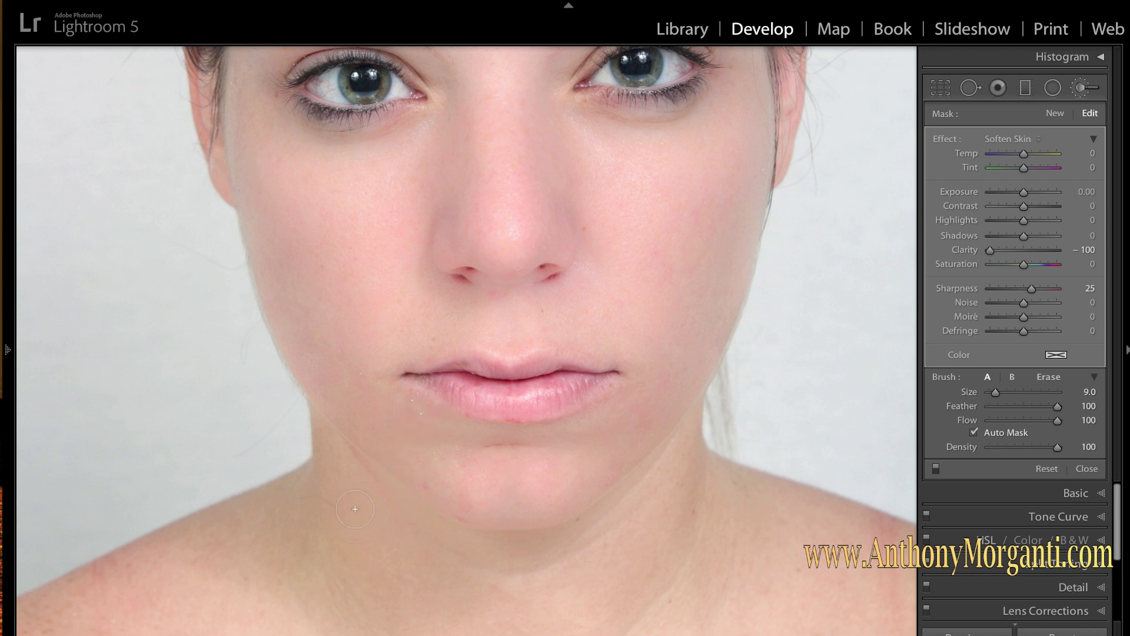
scroll(335, 508, up, 6)
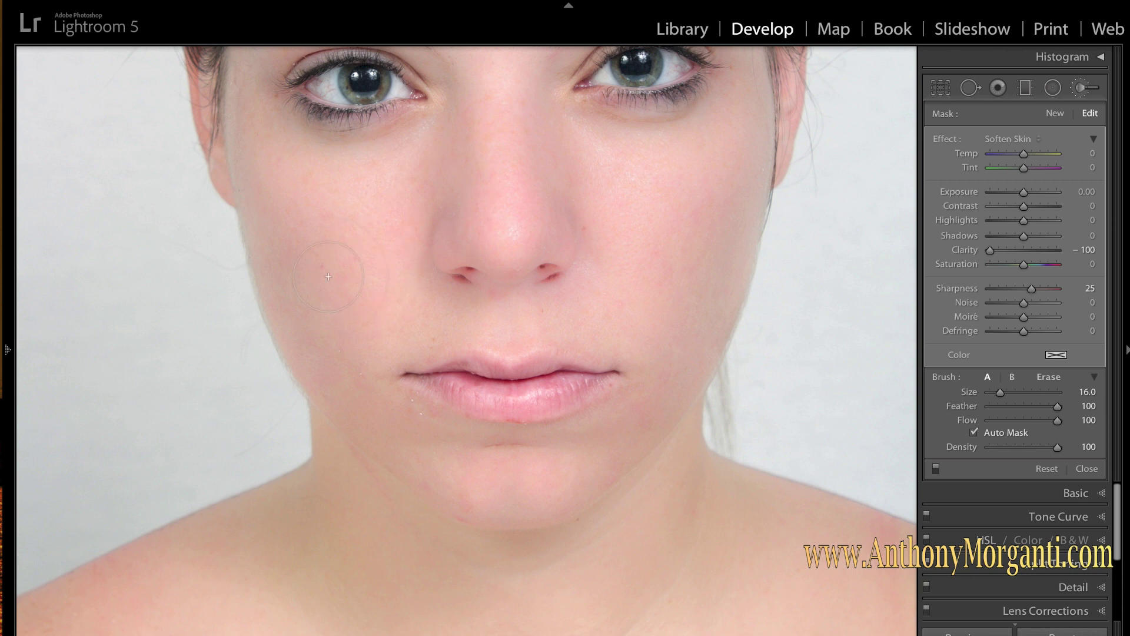
Compare the whole softened portrait side by side with its original version.
key(z)
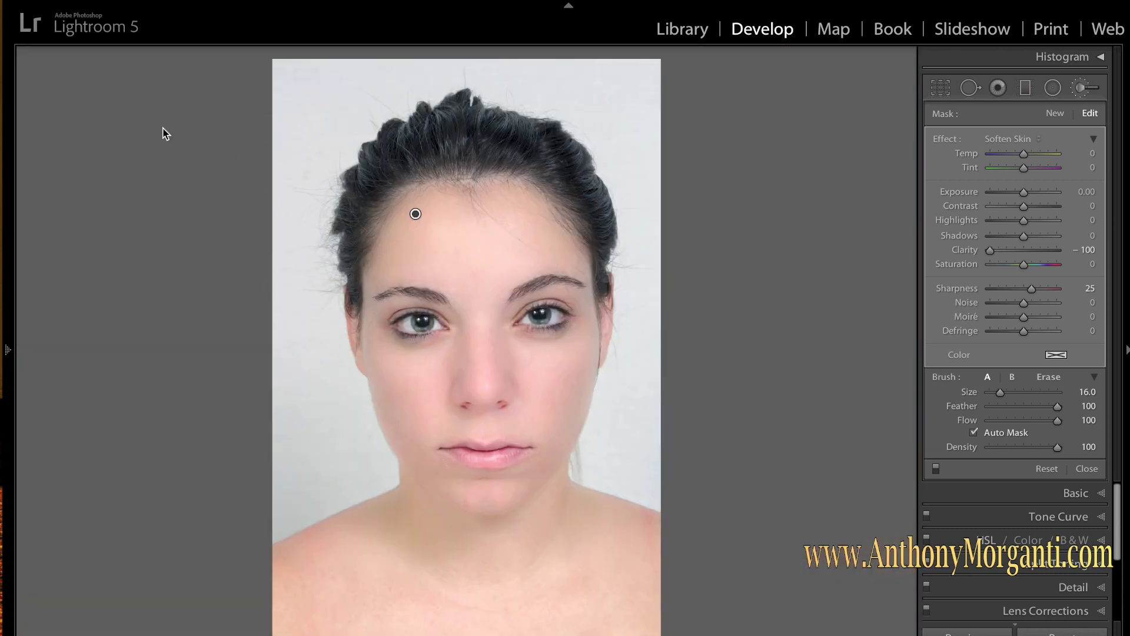
key(y)
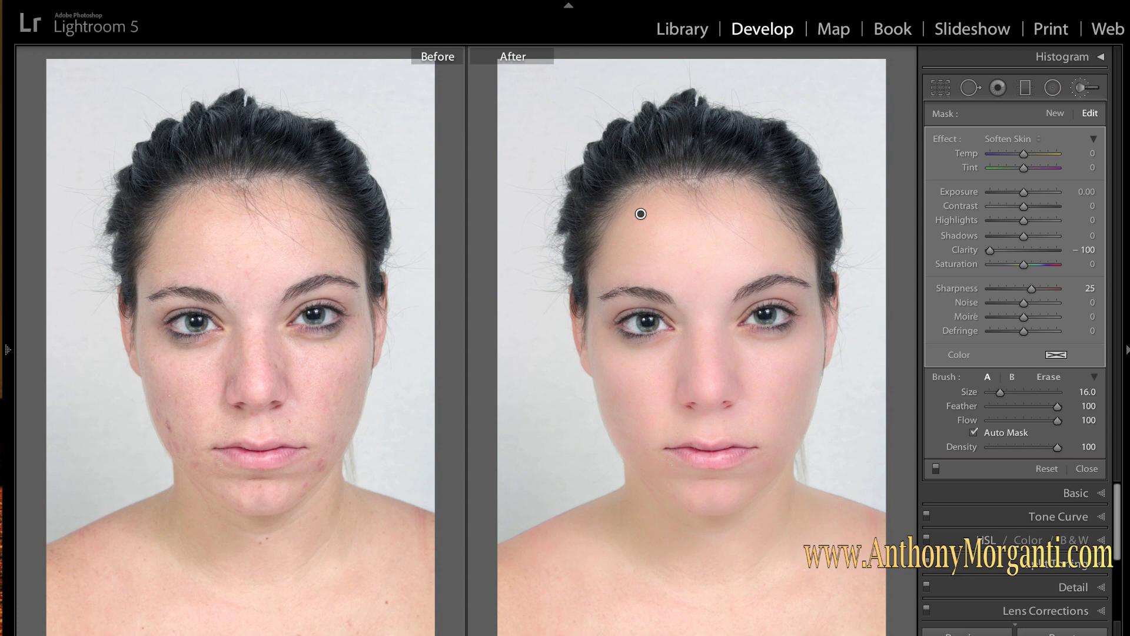
key(y)
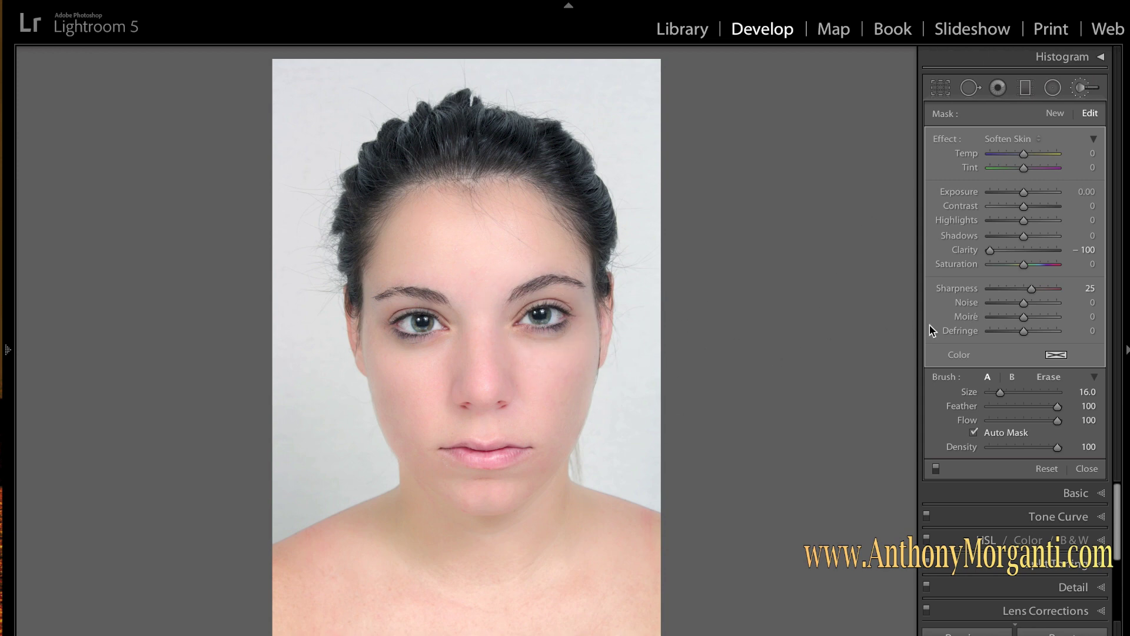
Zoom in on the eyes and start a new brush mask with the Iris Enhance effect preset.
key(z)
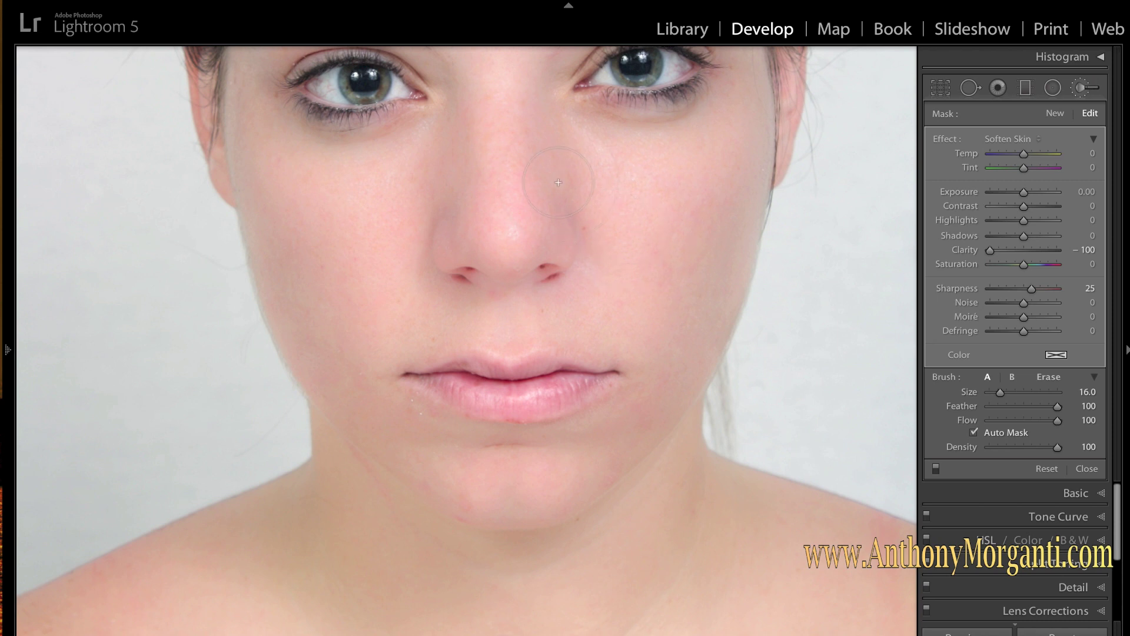
key(space)
drag(559, 183, 561, 333)
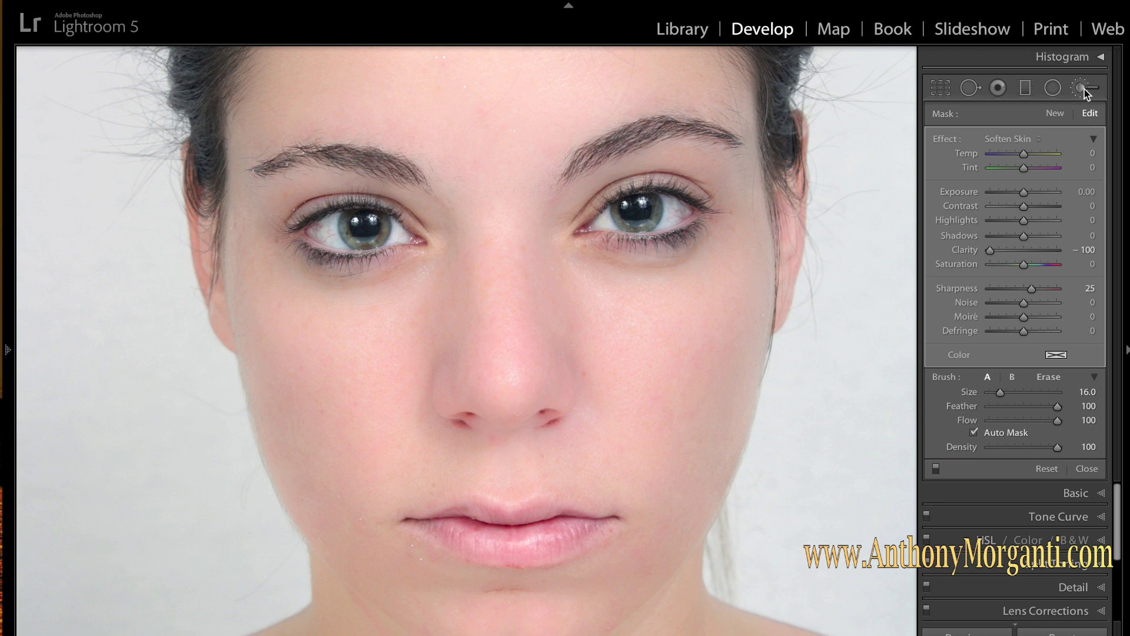
click(1056, 114)
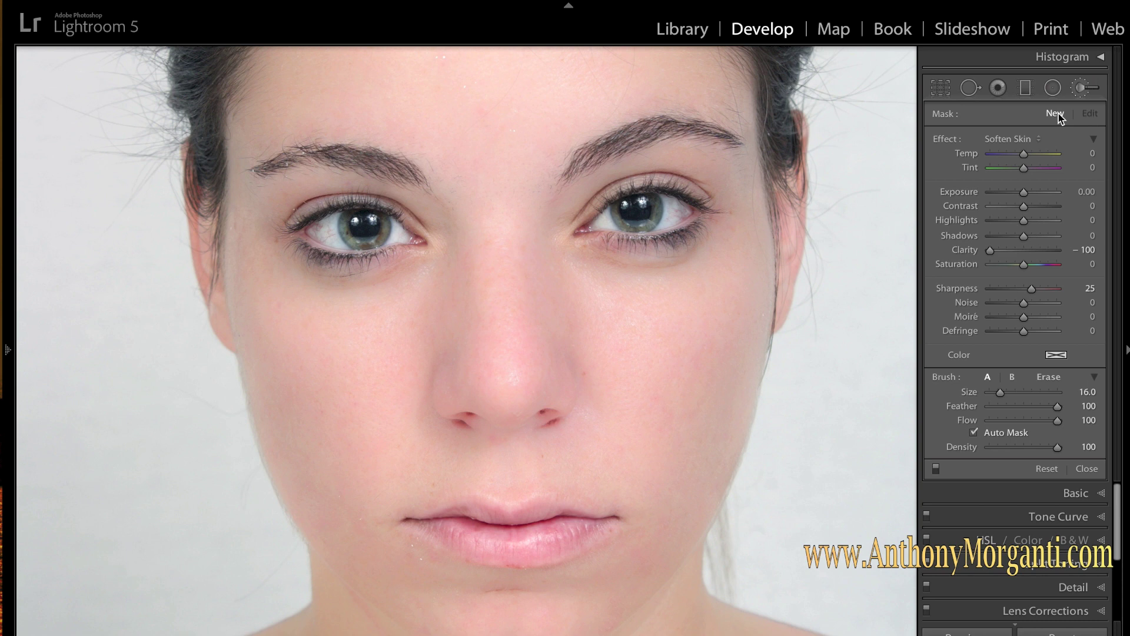
click(1039, 140)
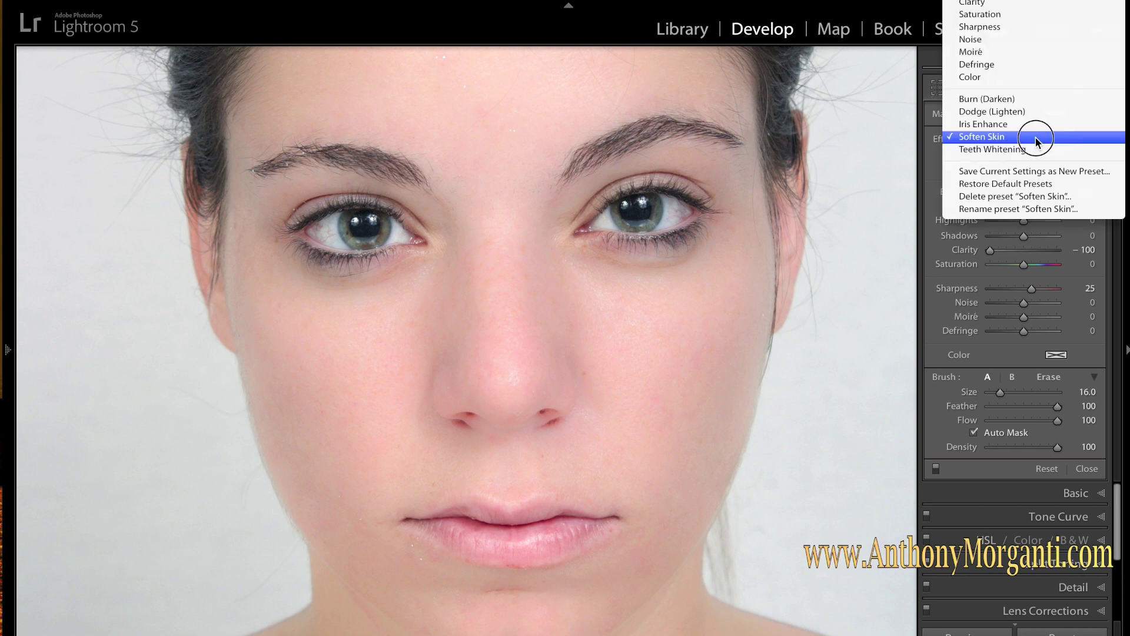
click(995, 124)
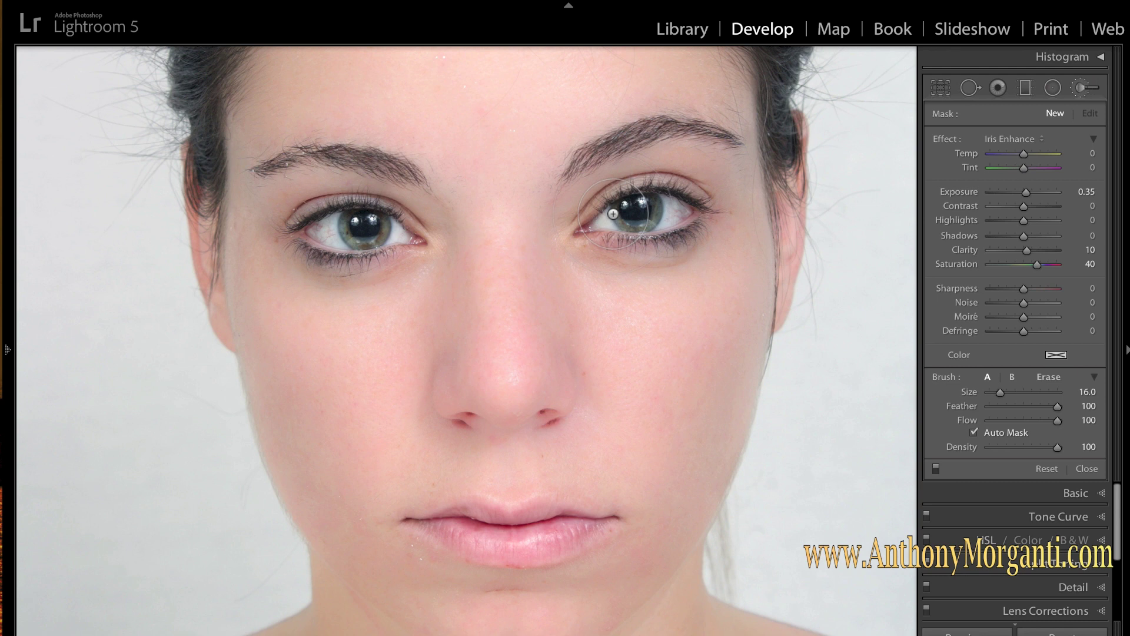
Paint the iris enhancement over both irises with a size 2 brush.
scroll(613, 213, down, 8)
scroll(613, 213, down, 3)
scroll(612, 214, down, 1)
scroll(613, 214, up, 1)
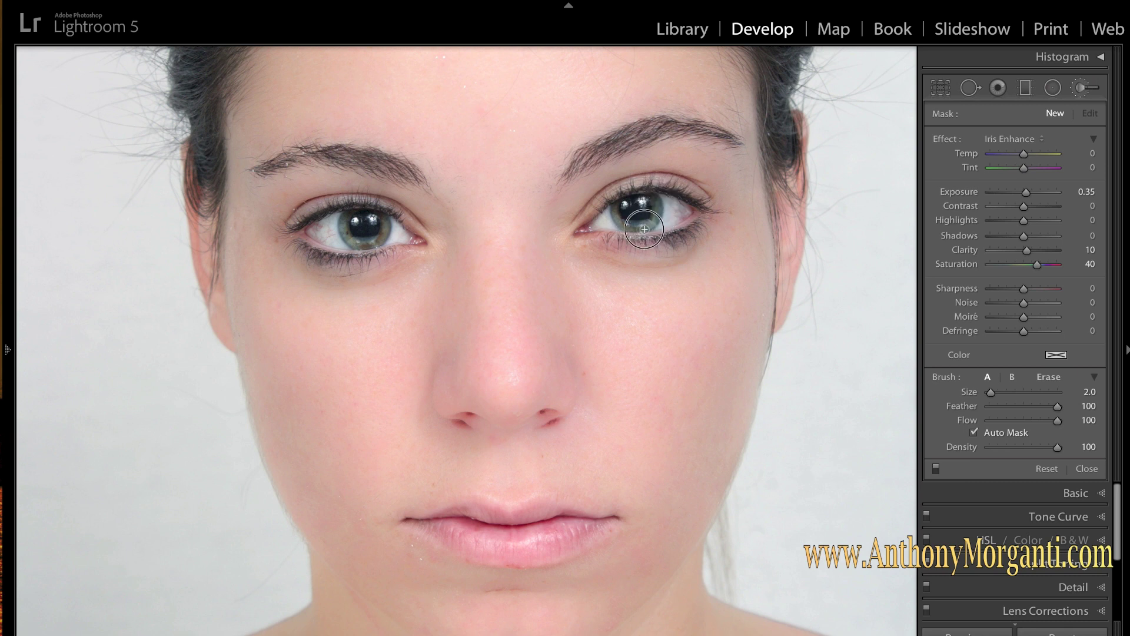
drag(617, 218, 613, 209)
mouse_move(344, 216)
mouse_down()
mouse_move(350, 236)
mouse_move(370, 242)
mouse_move(388, 230)
mouse_move(387, 211)
mouse_move(382, 234)
mouse_move(366, 242)
mouse_move(347, 241)
mouse_move(348, 224)
mouse_up()
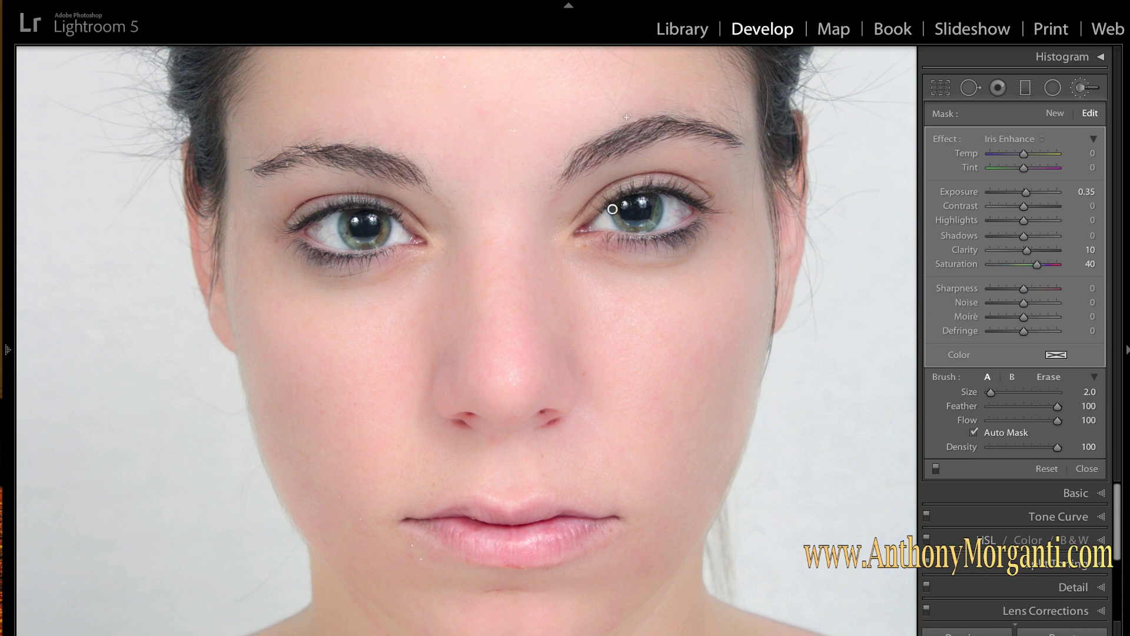
Set the iris mask's Highlights to 69, Exposure to 0.72 and Contrast to 19, and close the Adjustment Brush.
key(z)
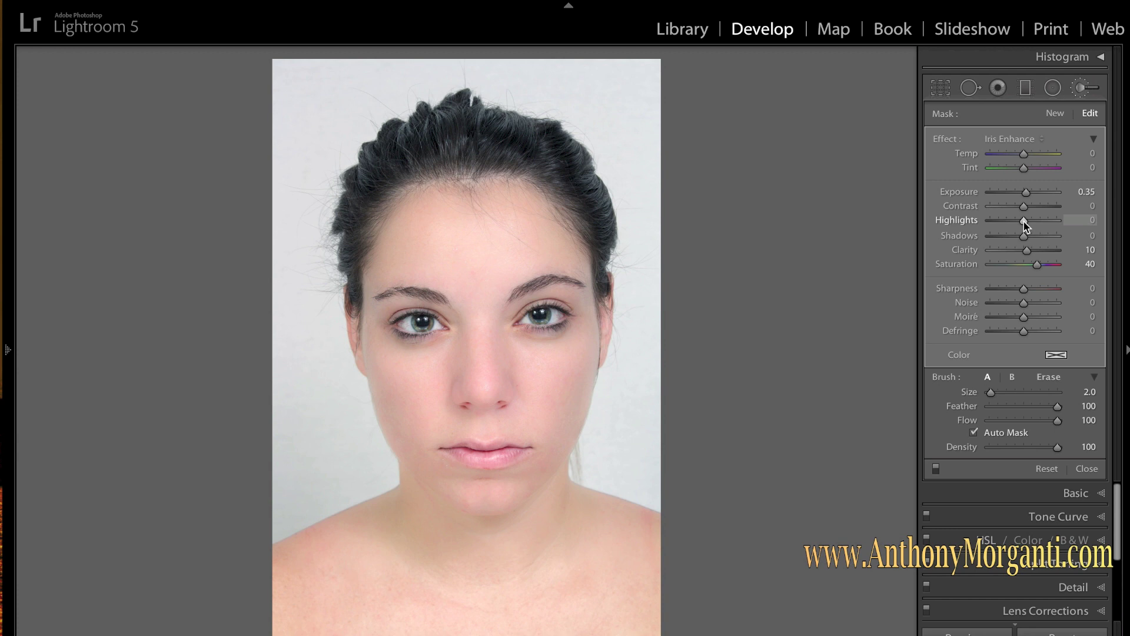
drag(1023, 222, 1044, 222)
click(1027, 196)
mouse_move(1026, 193)
mouse_down()
mouse_move(1044, 197)
mouse_move(1029, 192)
mouse_up()
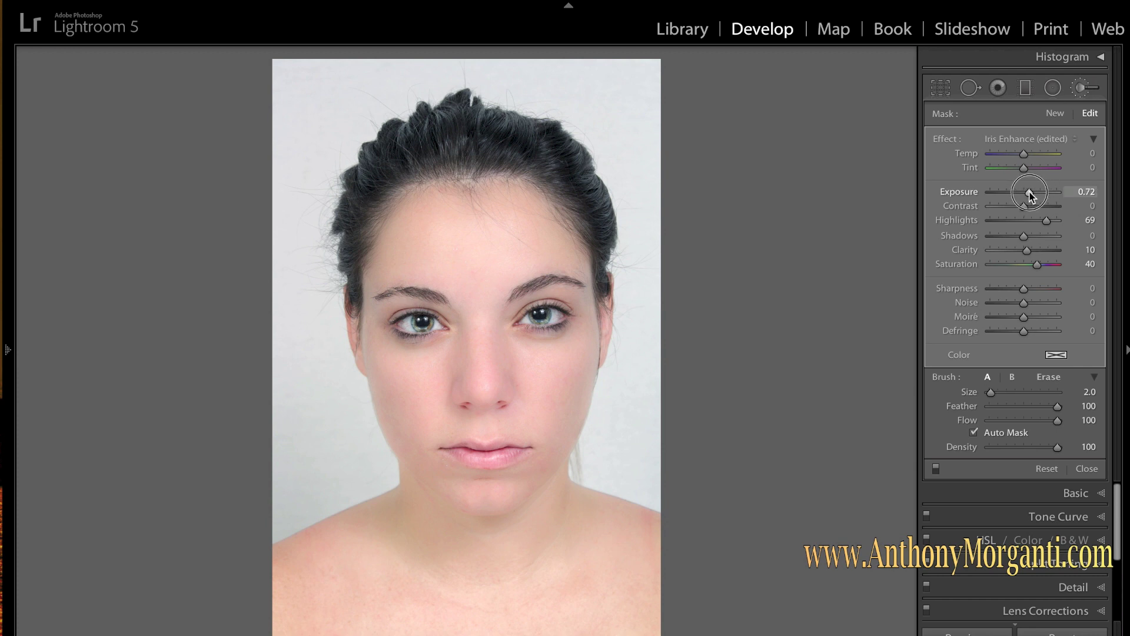
drag(1029, 191, 1029, 208)
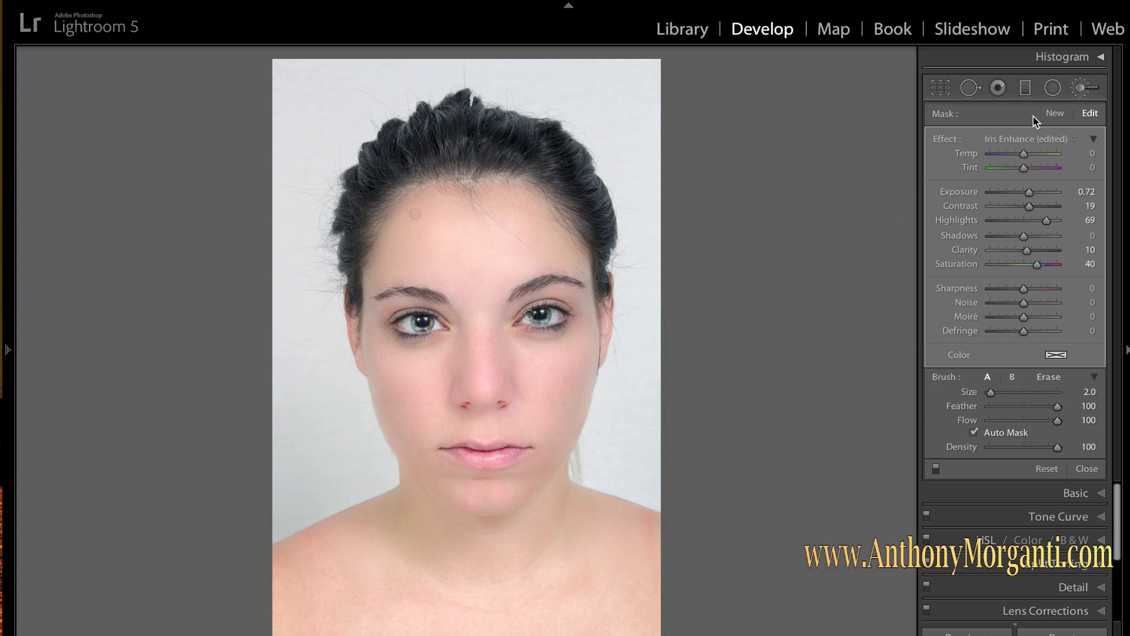
click(1080, 94)
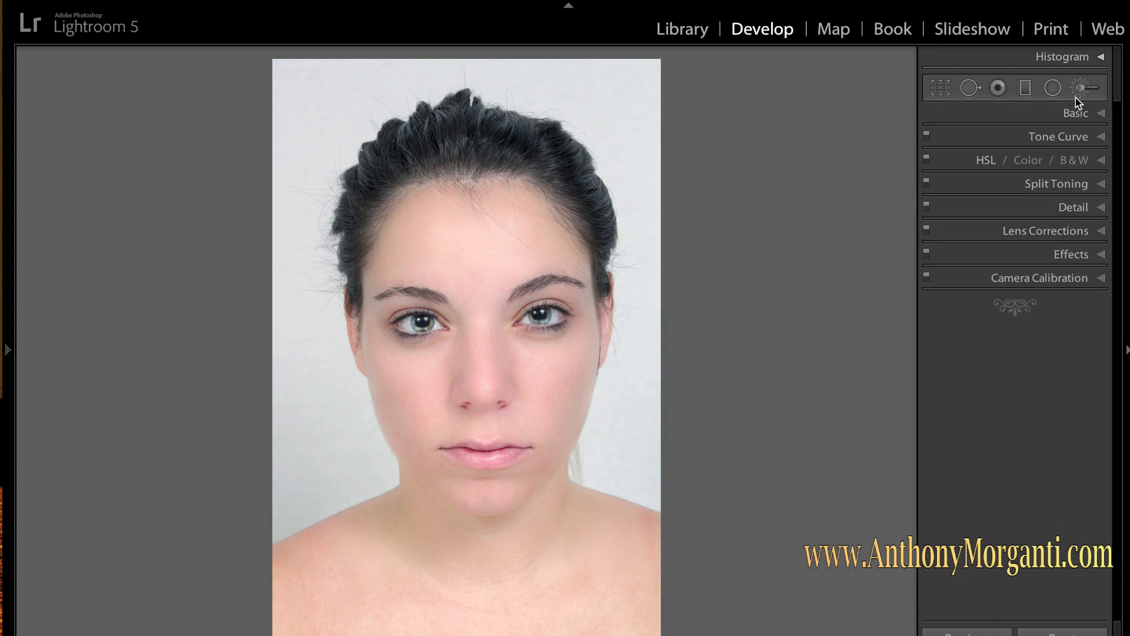
Compare the finished portrait, including the brightened eyes, with the original in the side-by-side before and after view.
key(y)
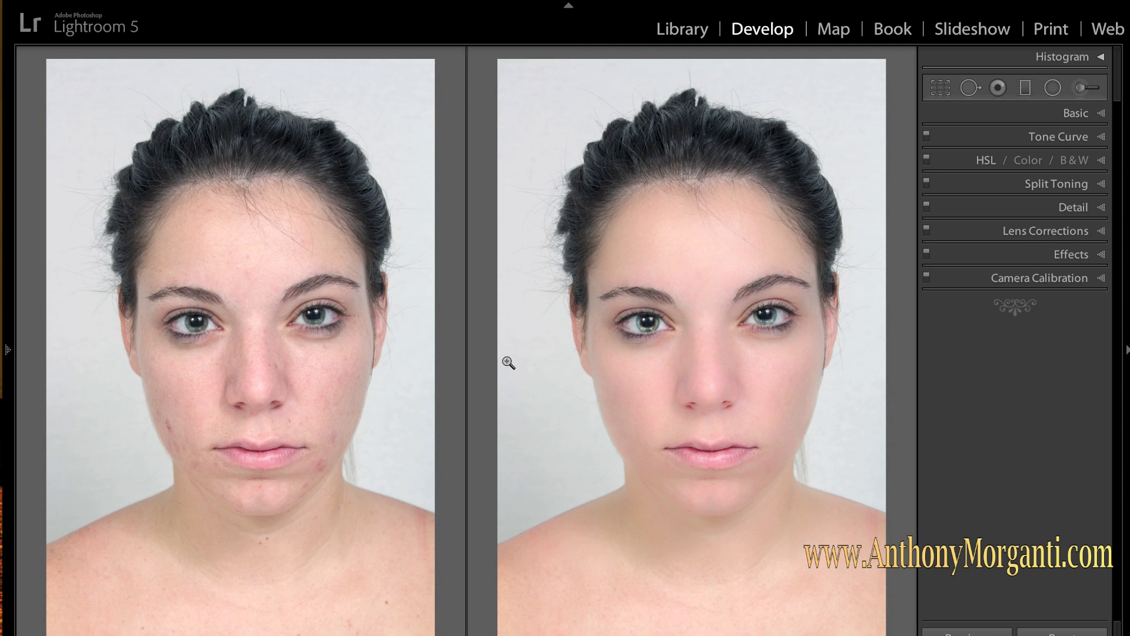
key(y)
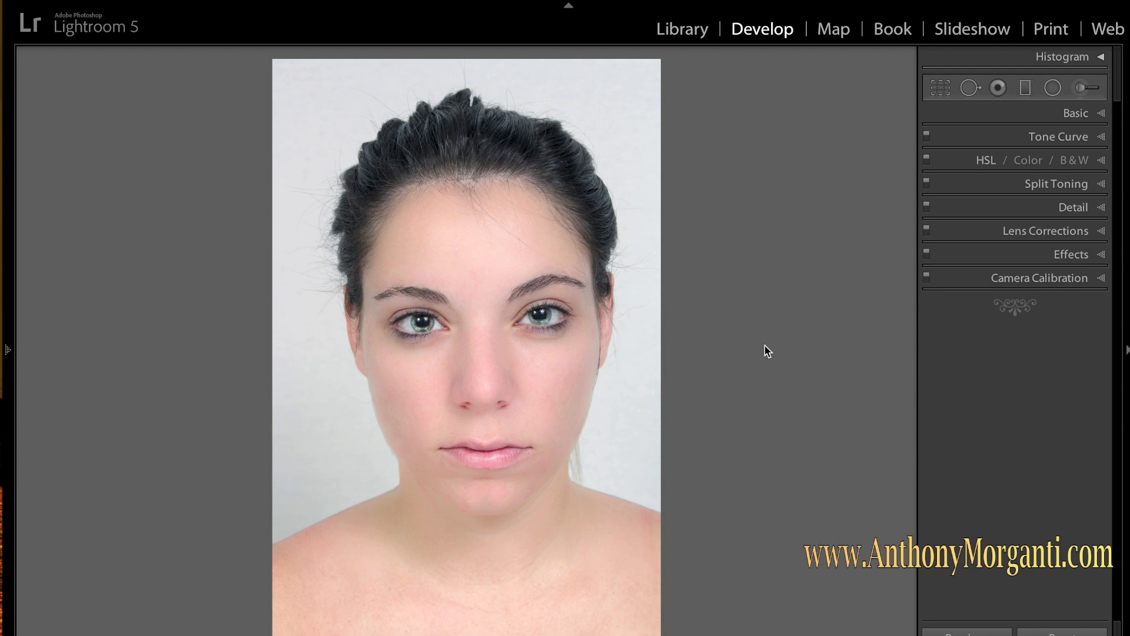
key(y)
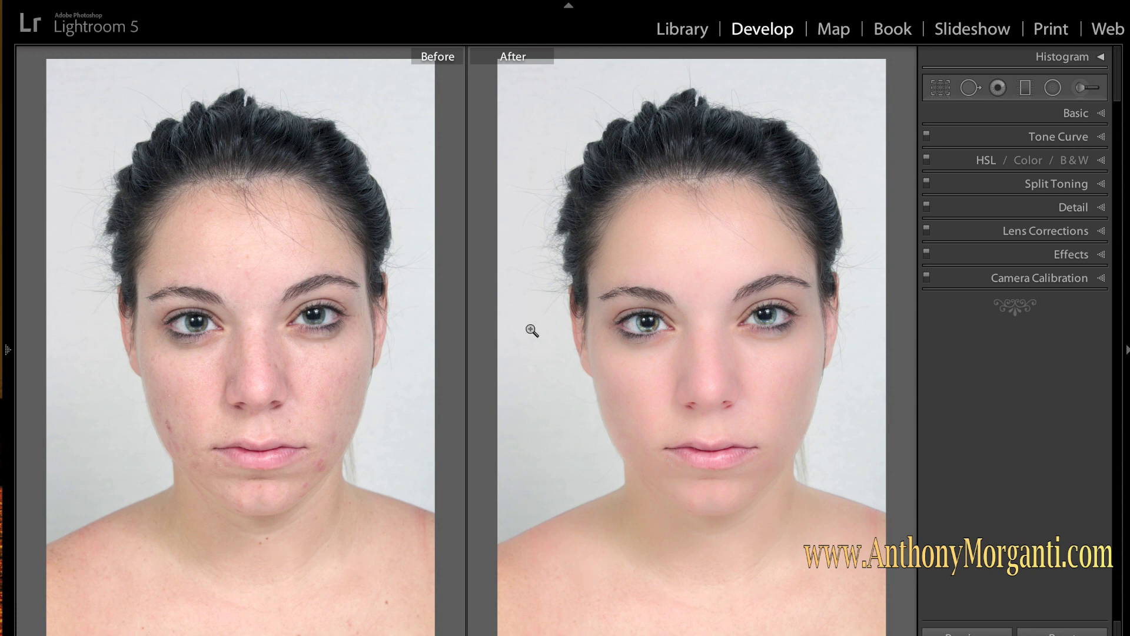
Heal the dark area under the image's left eye with a size 75 brush, sourcing from the cheek below, at 37 opacity.
key(y)
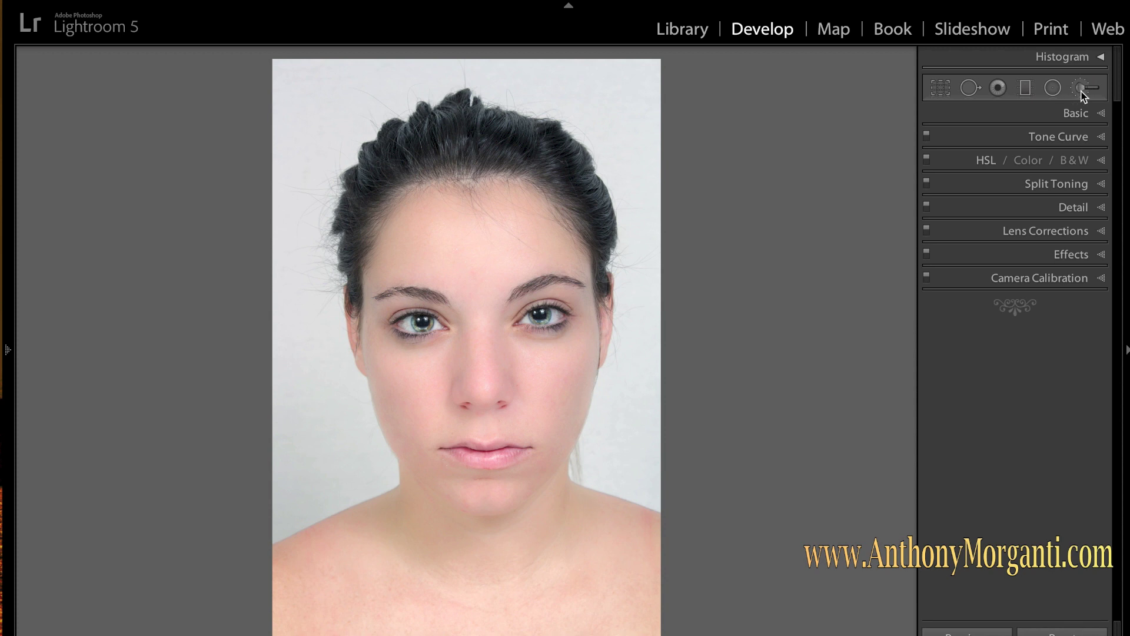
click(976, 93)
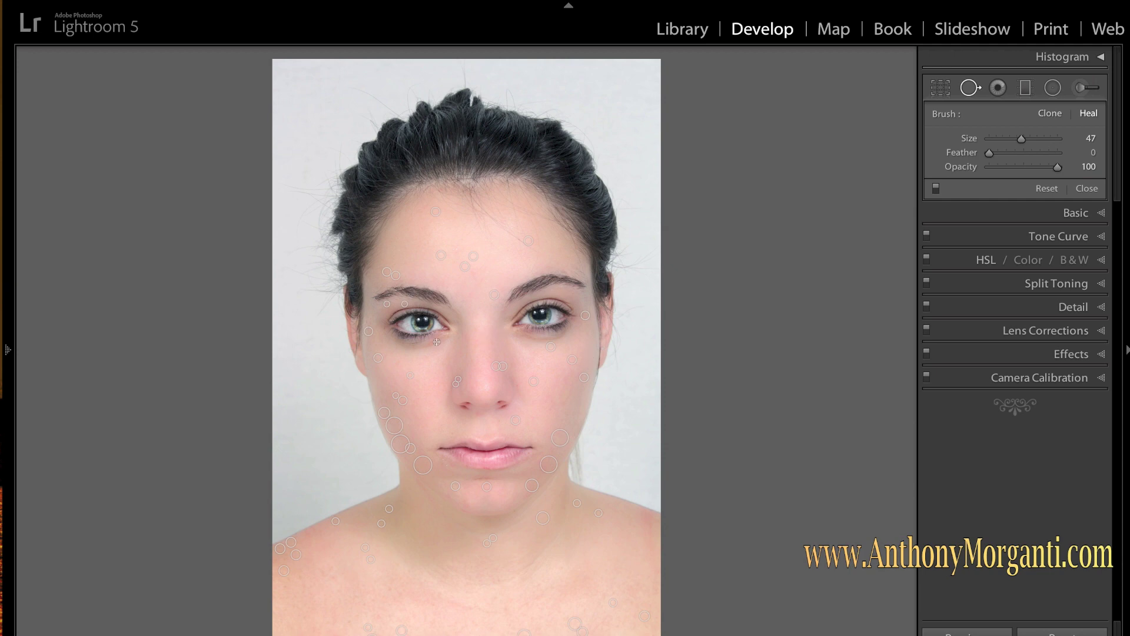
key(z)
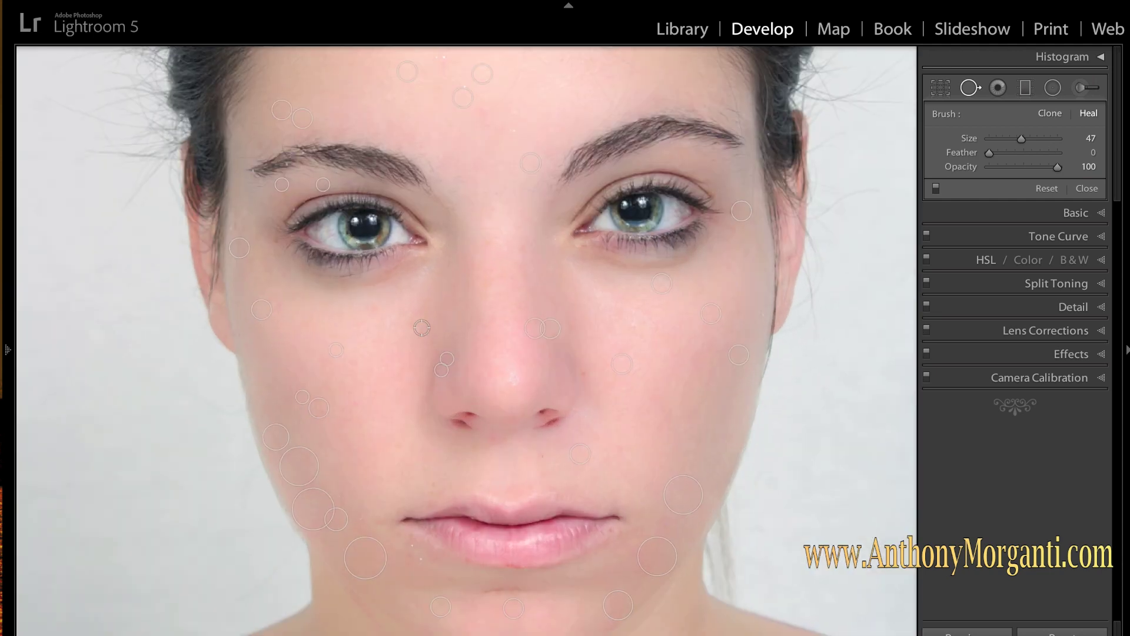
scroll(337, 274, up, 5)
drag(303, 271, 409, 264)
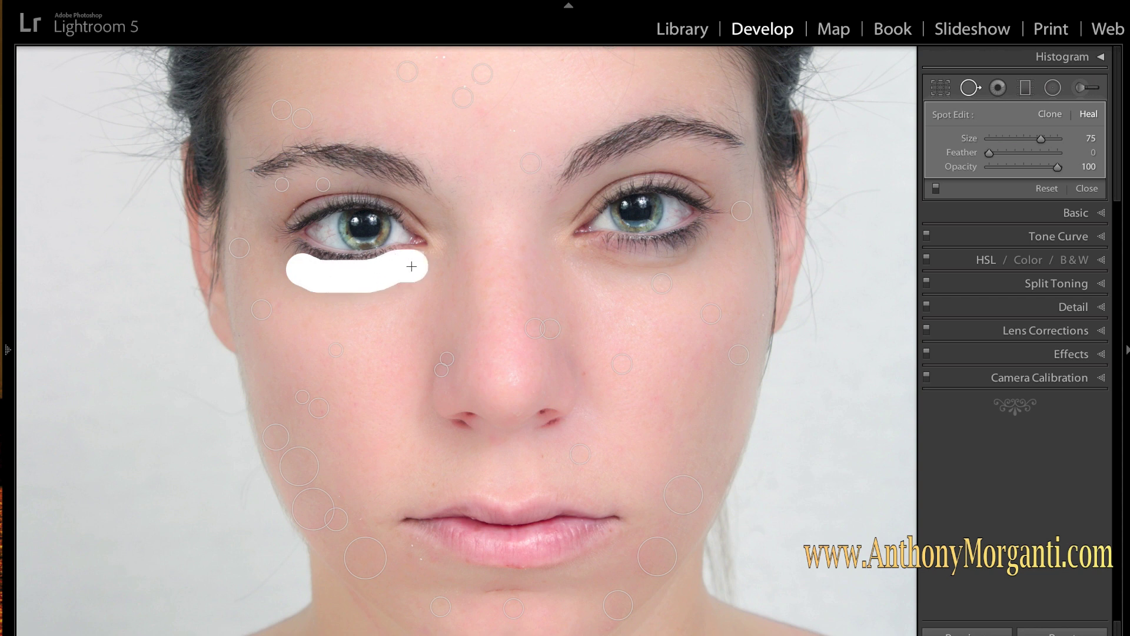
mouse_move(309, 89)
mouse_down()
mouse_move(357, 389)
mouse_move(347, 360)
mouse_up()
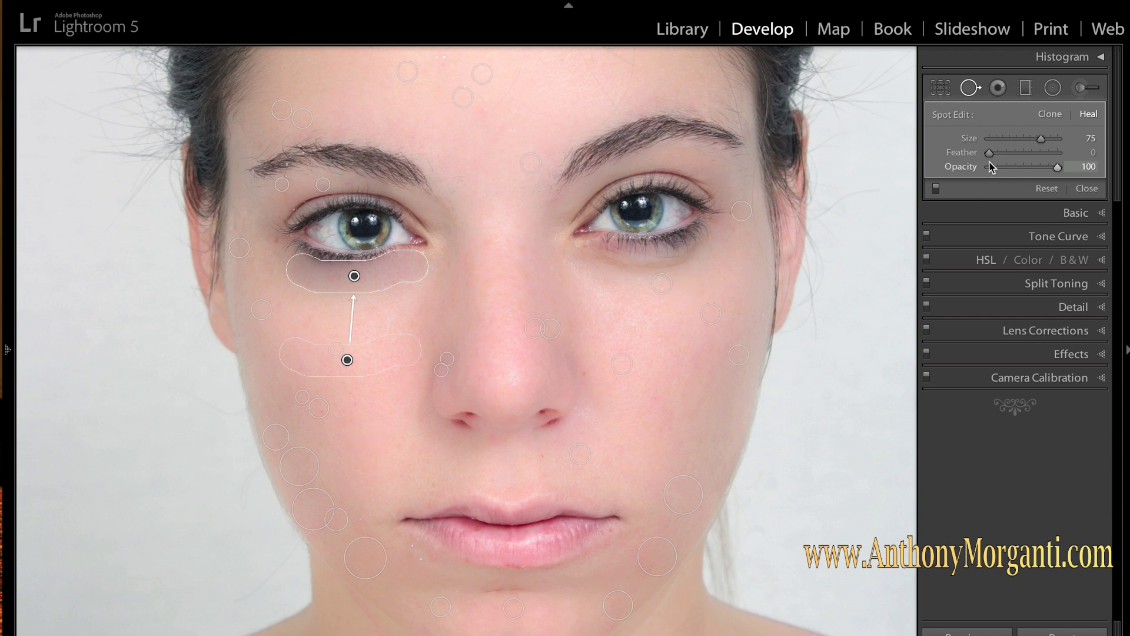
drag(1058, 169, 1014, 170)
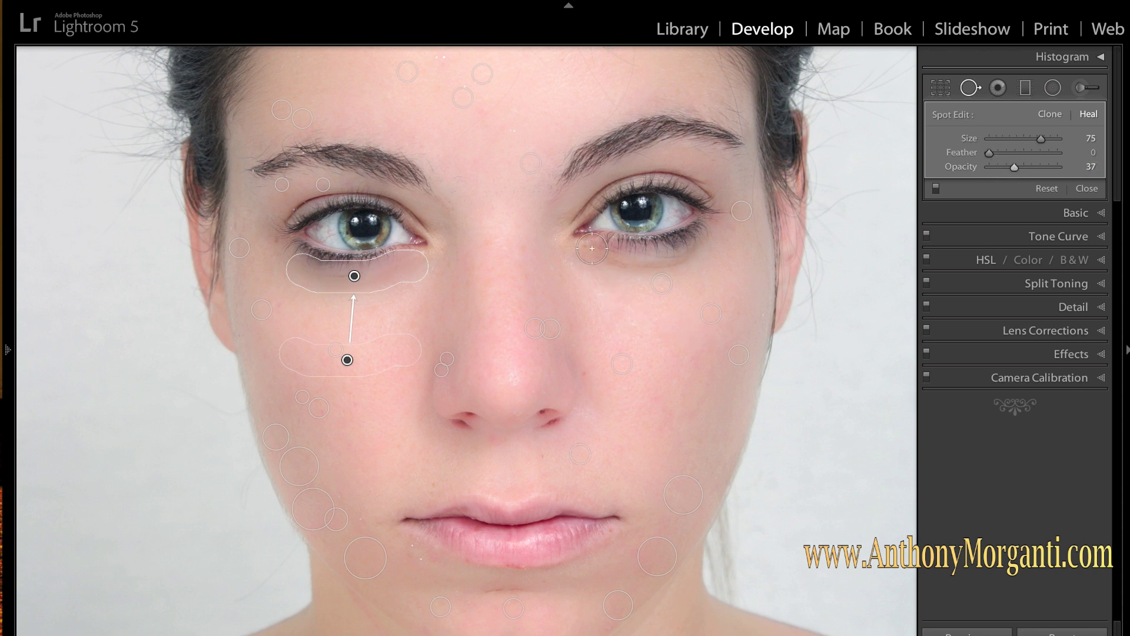
Heal the dark area under the image's right eye, move its source to the cheek just below, and close Spot Removal.
mouse_move(589, 254)
mouse_down()
mouse_move(654, 265)
mouse_move(714, 236)
mouse_up()
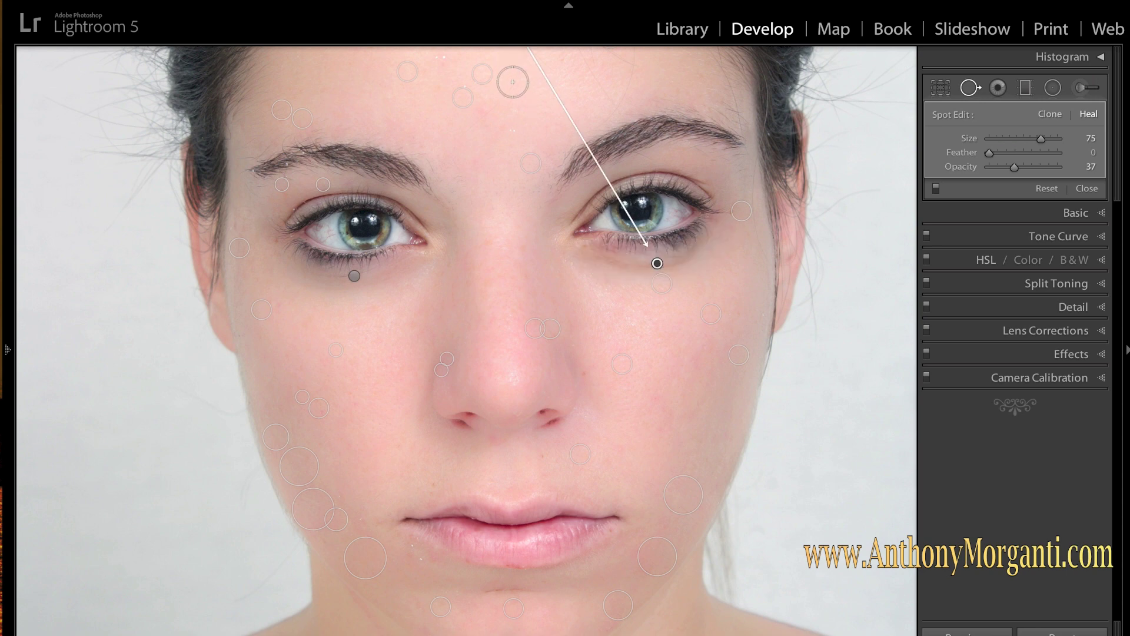
drag(512, 114, 532, 210)
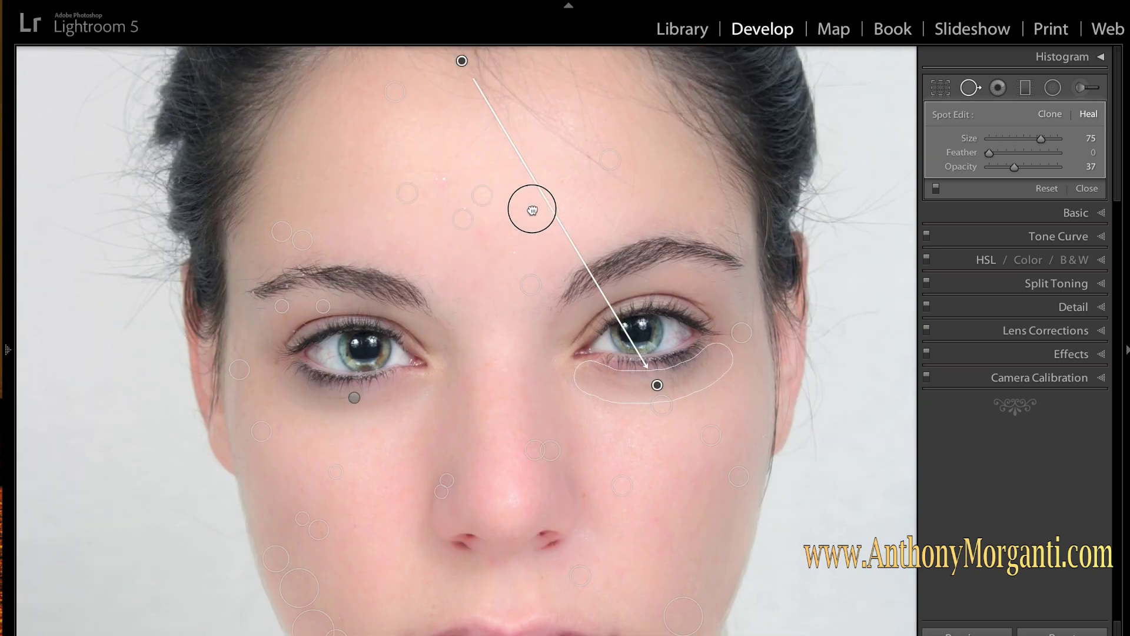
mouse_move(461, 61)
mouse_down()
mouse_move(604, 456)
mouse_move(644, 467)
mouse_move(660, 451)
mouse_up()
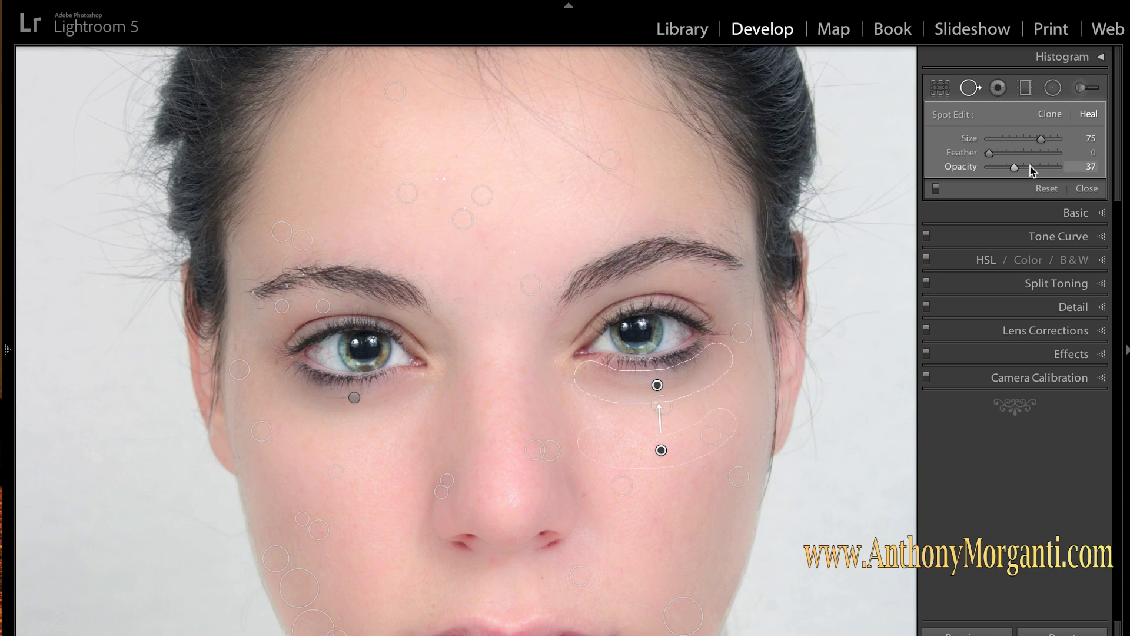
click(969, 94)
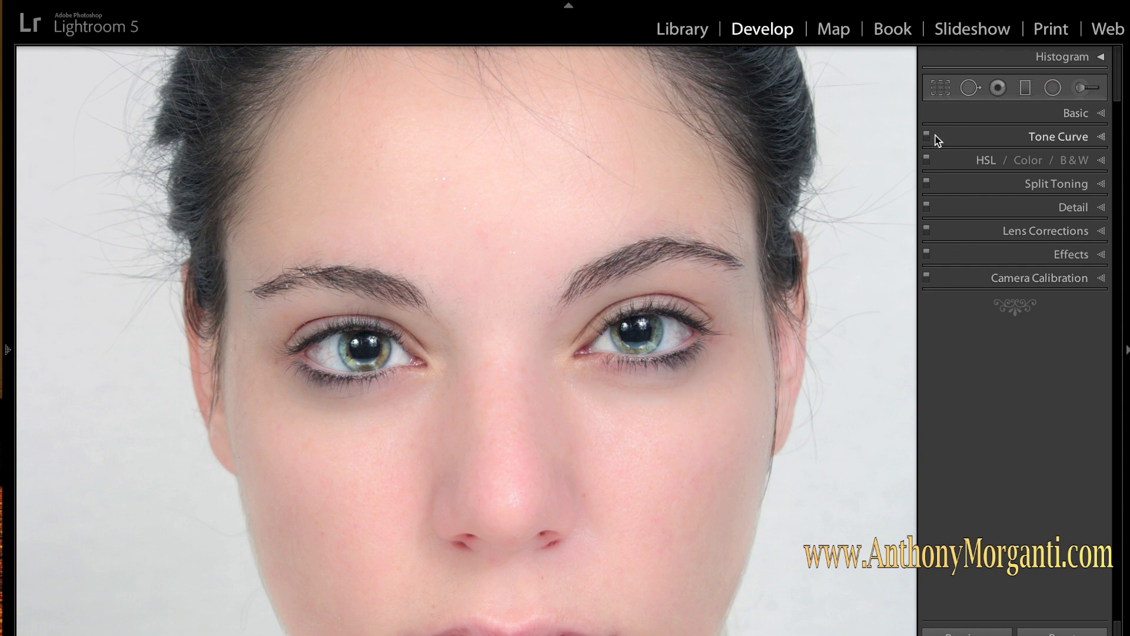
Compare the lightened under-eye areas with the original in the side-by-side before and after view.
click(815, 346)
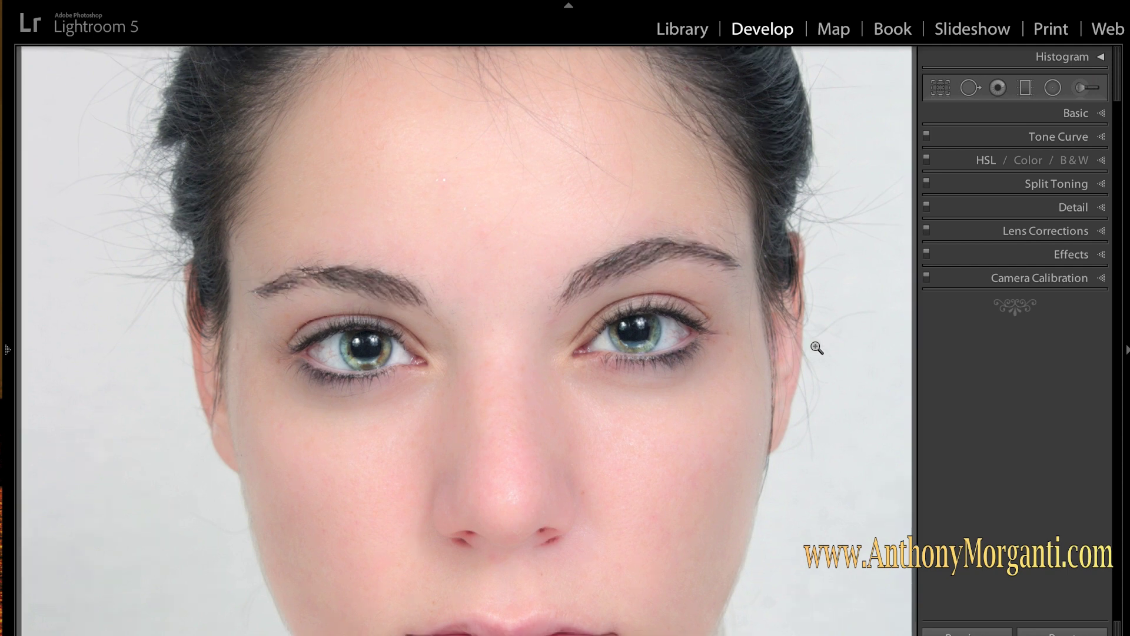
key(y)
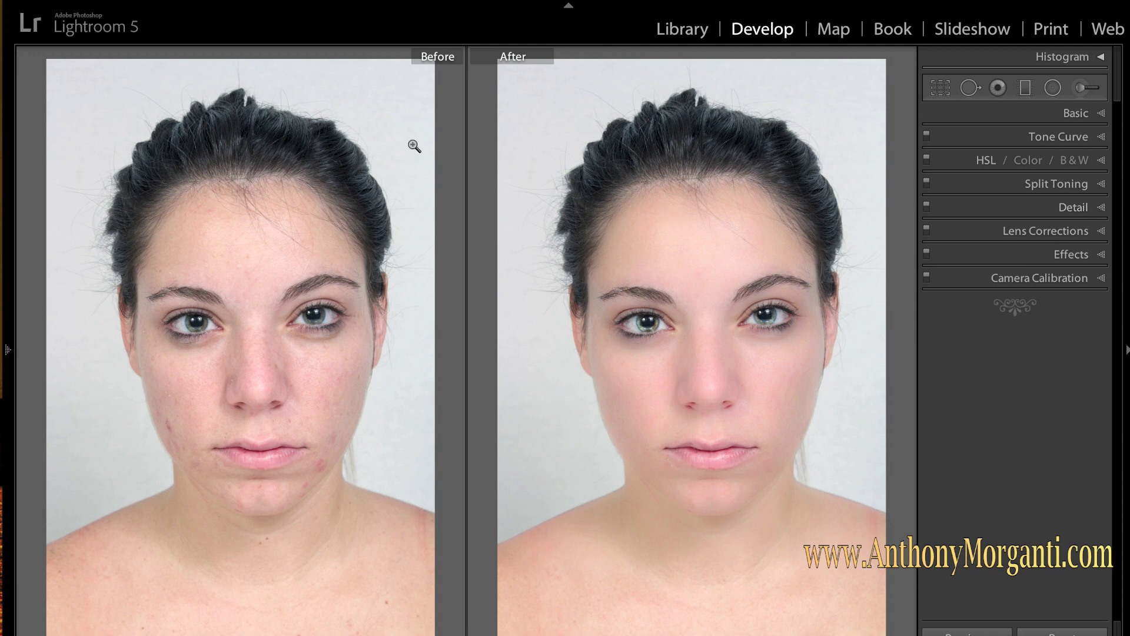
key(y)
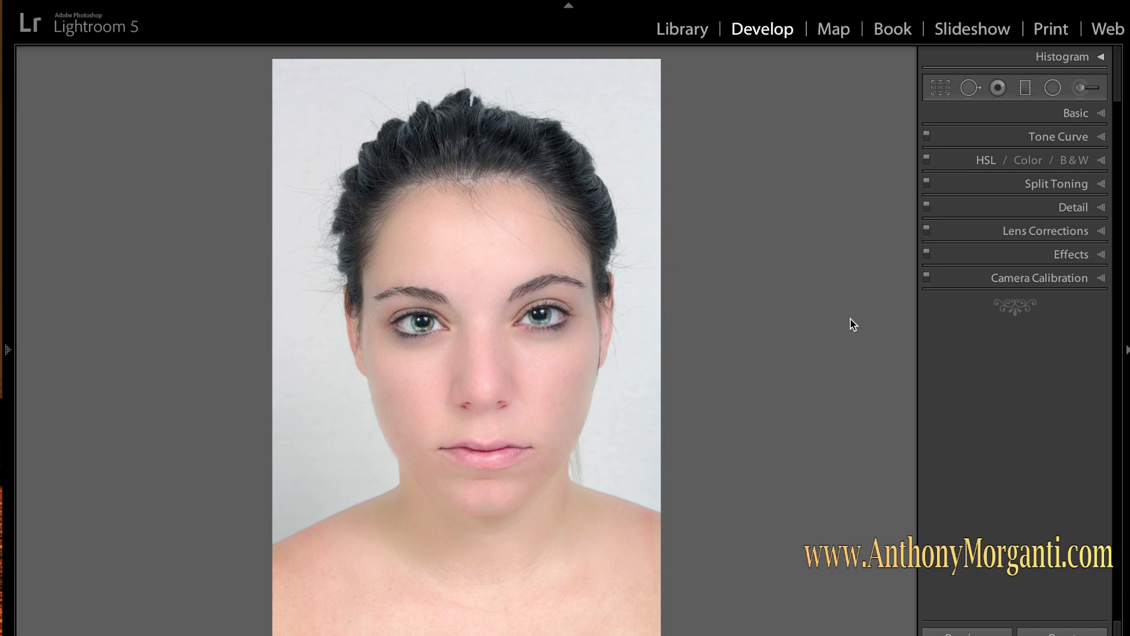
Start a new Adjustment Brush mask with the Contrast effect preset.
click(1080, 87)
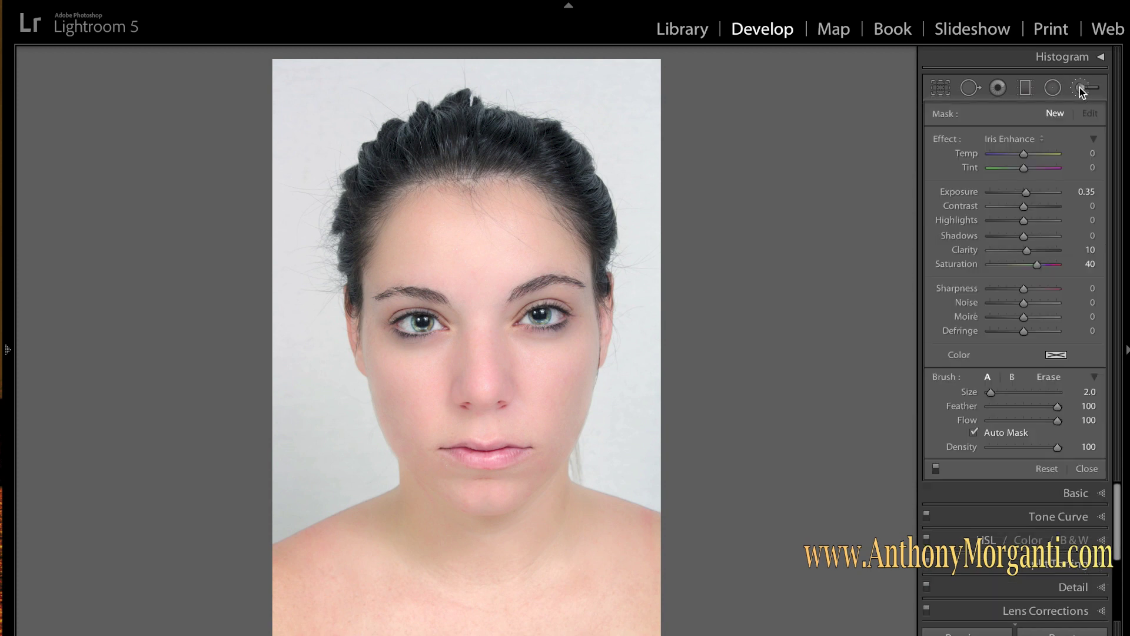
click(1037, 138)
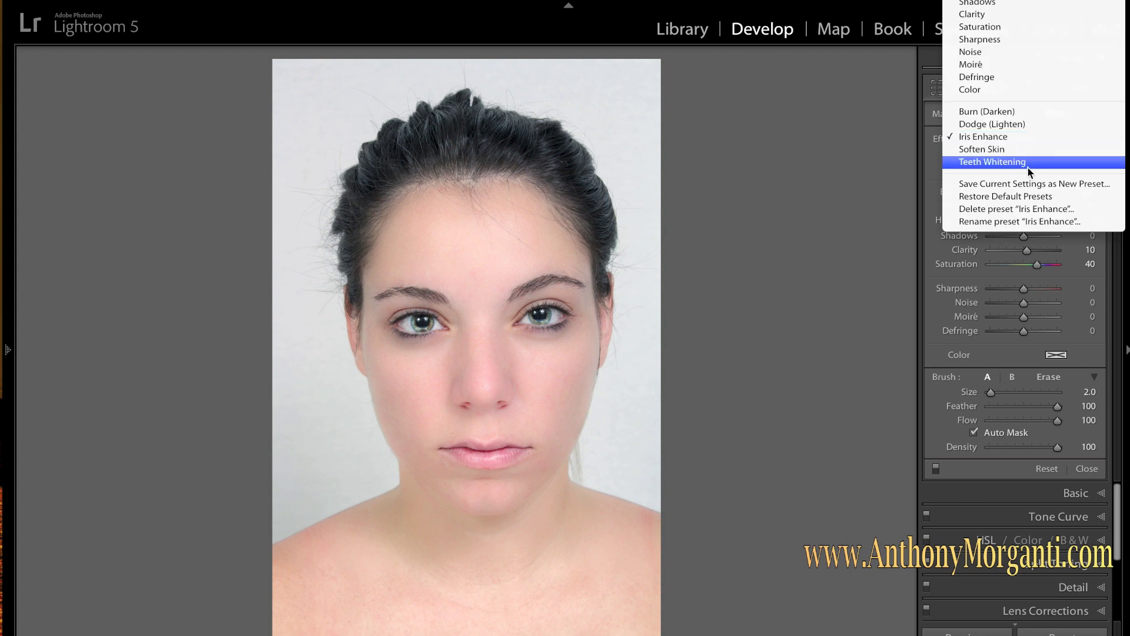
scroll(1026, 24, up, 1)
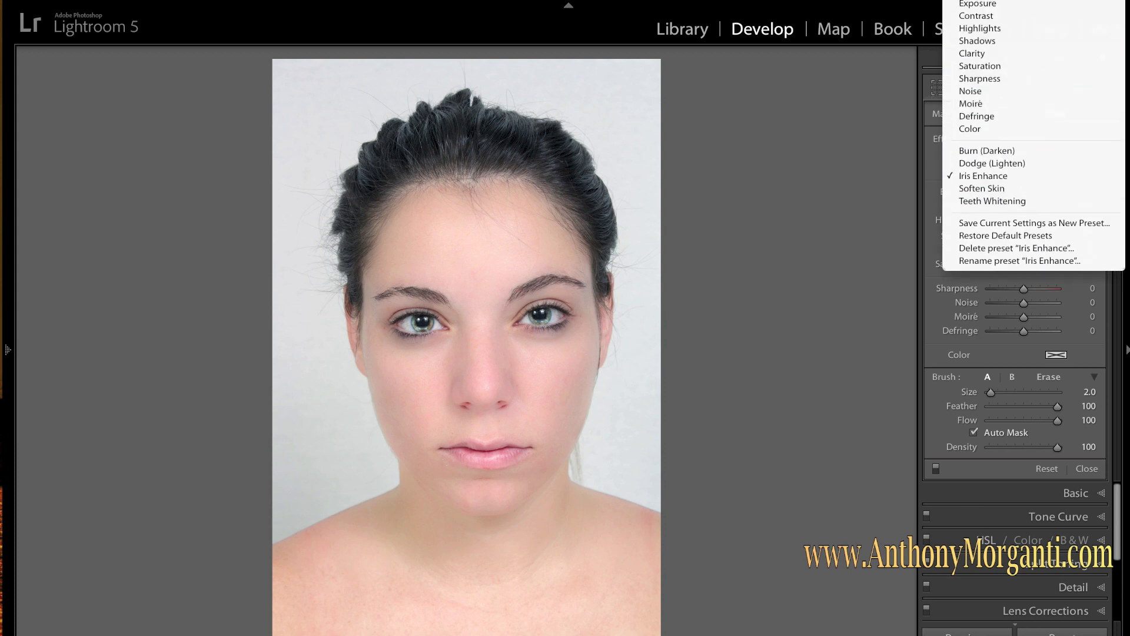
click(996, 17)
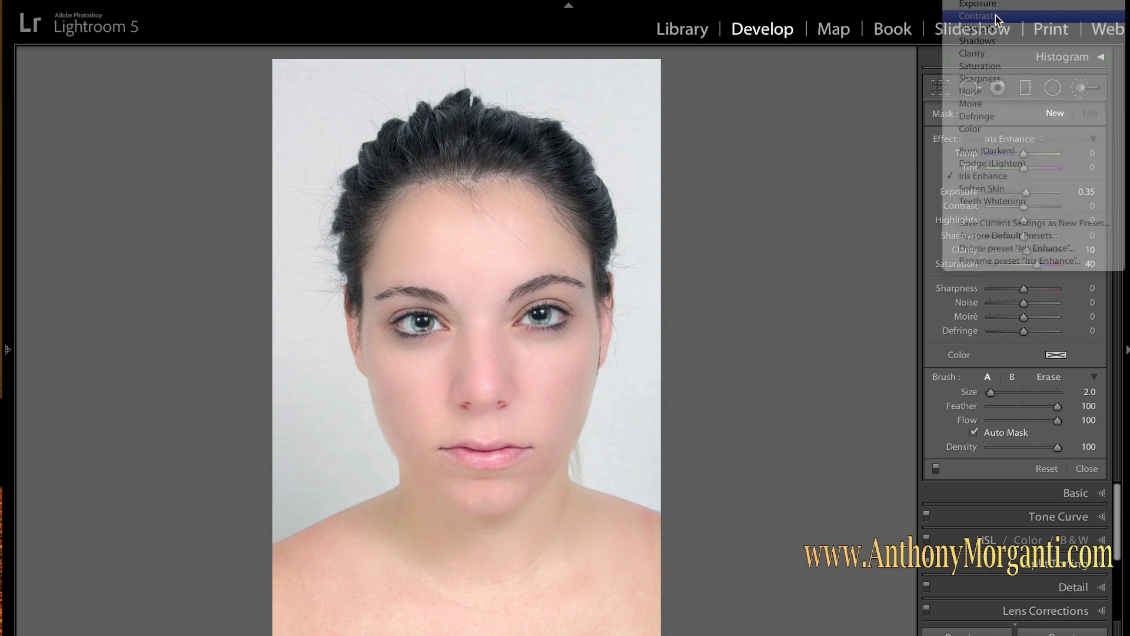
click(1056, 117)
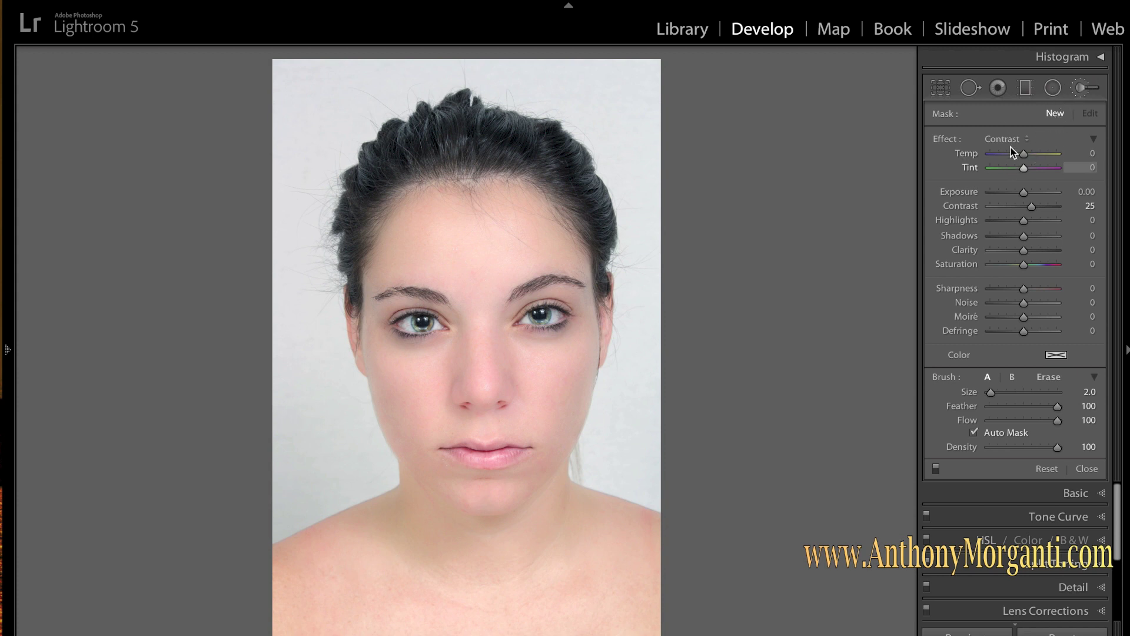
Paint the contrast effect over the lips with a size 6 brush.
click(416, 214)
click(529, 315)
key(z)
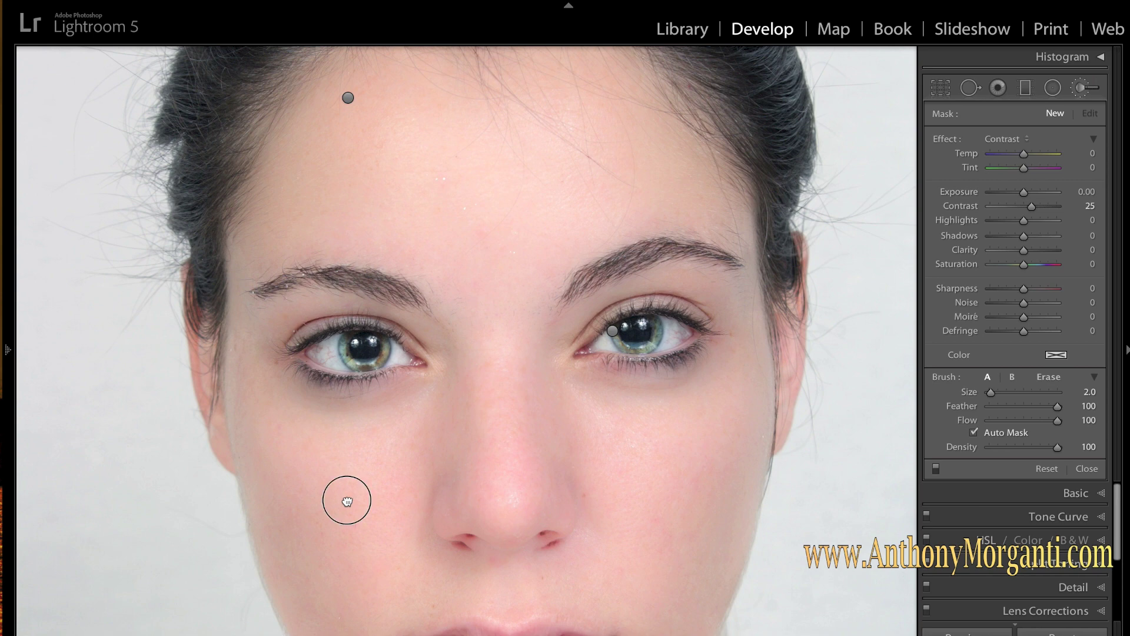
scroll(379, 365, down, 4)
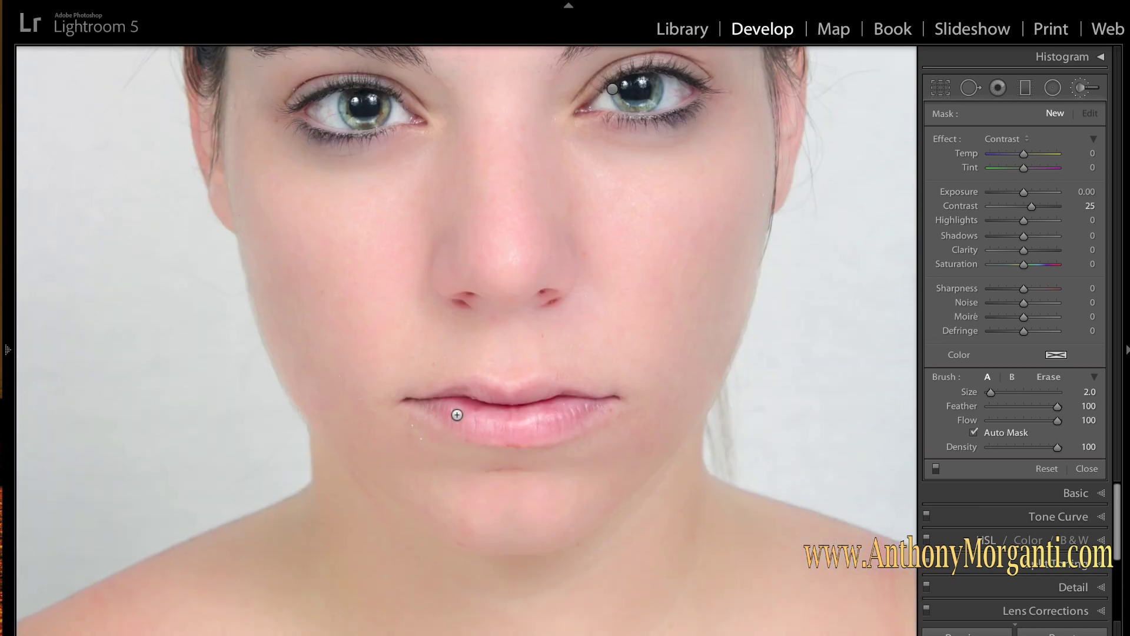
key(bracketright)
key(bracketright)
key(bracketright)
mouse_move(434, 406)
mouse_down()
mouse_move(491, 428)
mouse_move(478, 430)
mouse_move(517, 430)
mouse_move(591, 405)
mouse_move(460, 394)
mouse_move(434, 407)
mouse_move(551, 414)
mouse_up()
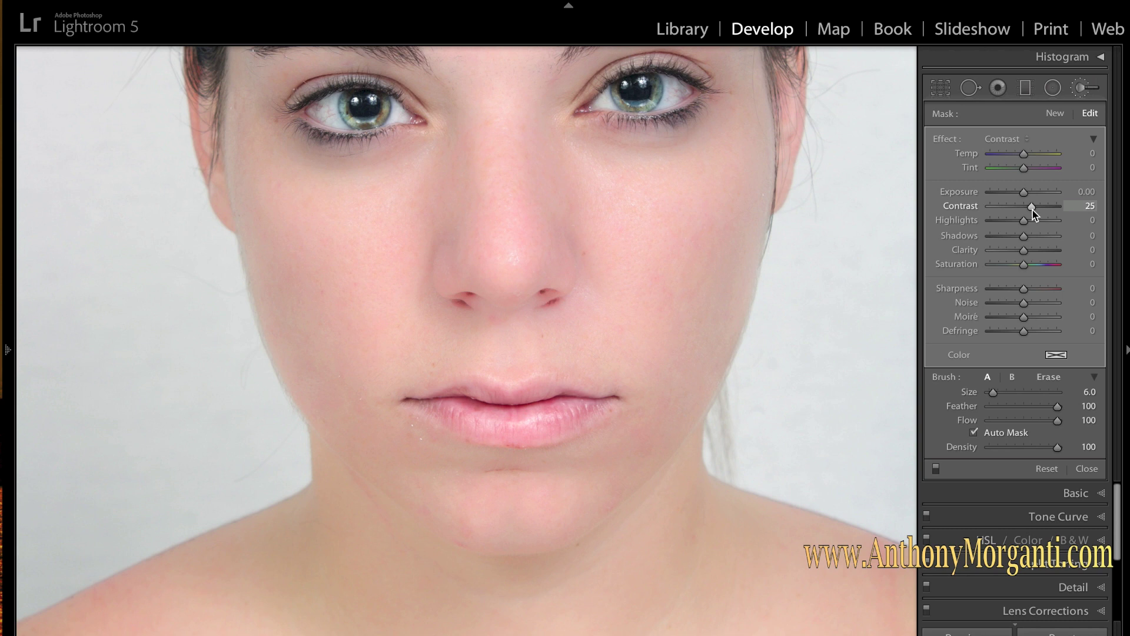
Set the lip mask's Contrast to 29, Clarity to 29 and Saturation to 23.
drag(1032, 210, 1034, 210)
mouse_move(1024, 251)
mouse_down()
mouse_move(1034, 251)
mouse_move(1030, 265)
mouse_up()
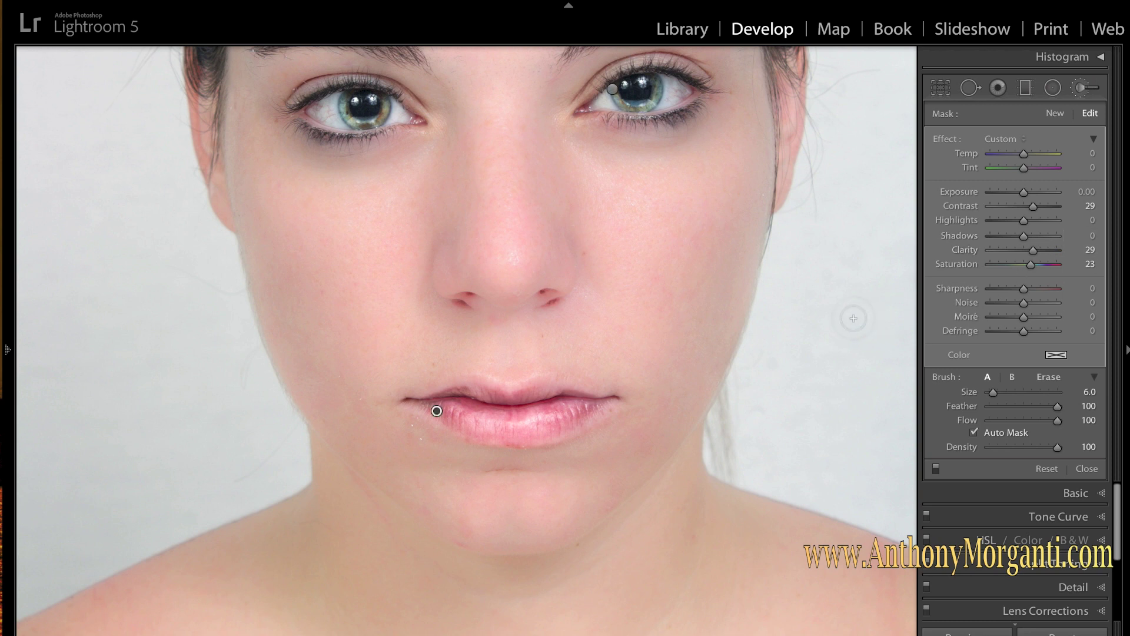
key(z)
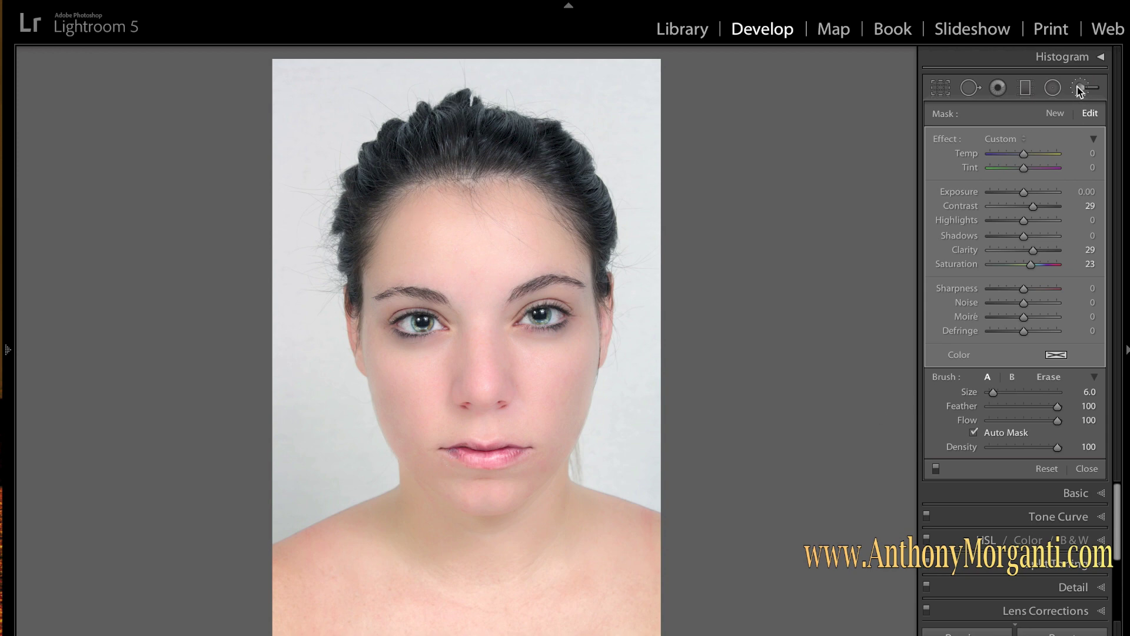
Compare the retouched portrait with the original side by side and in full view, closing the Adjustment Brush in between.
key(y)
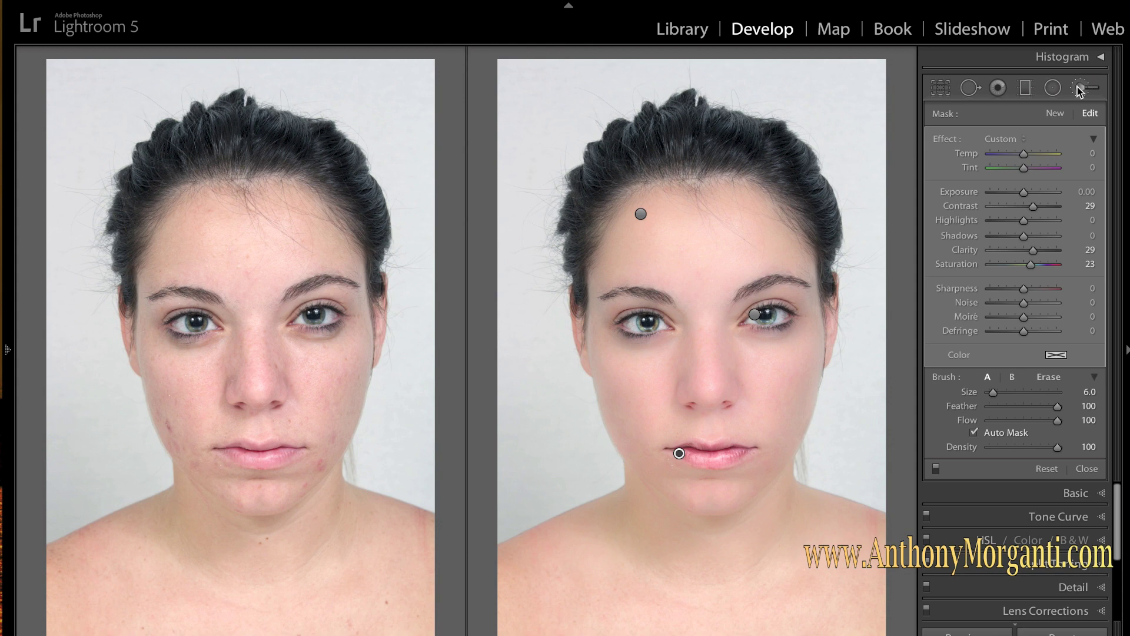
key(y)
click(1080, 89)
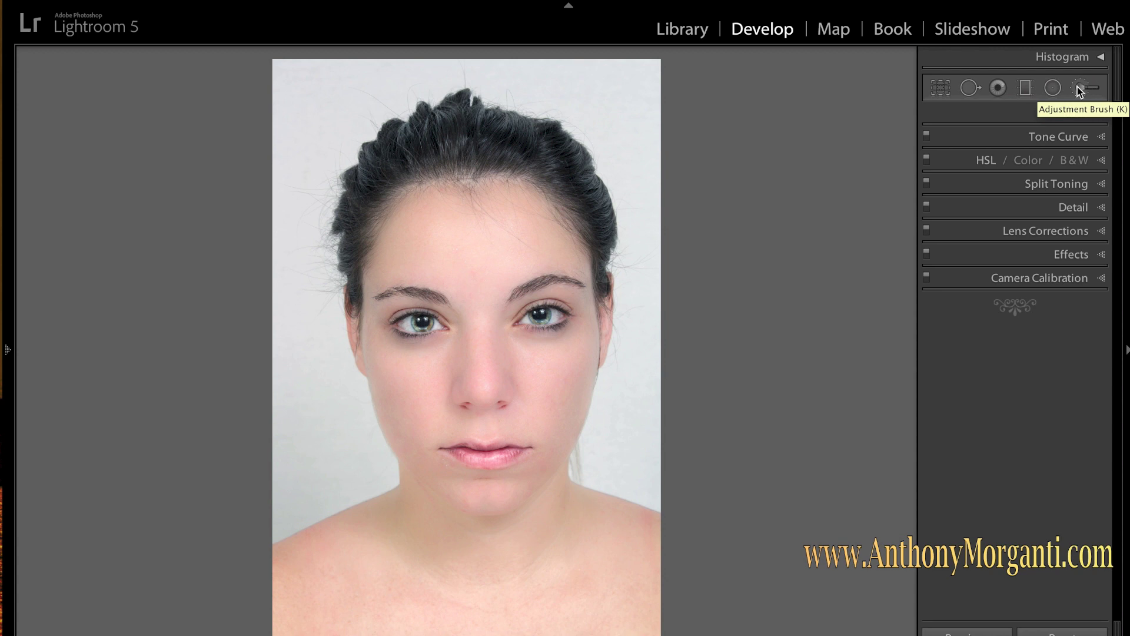
key(backslash)
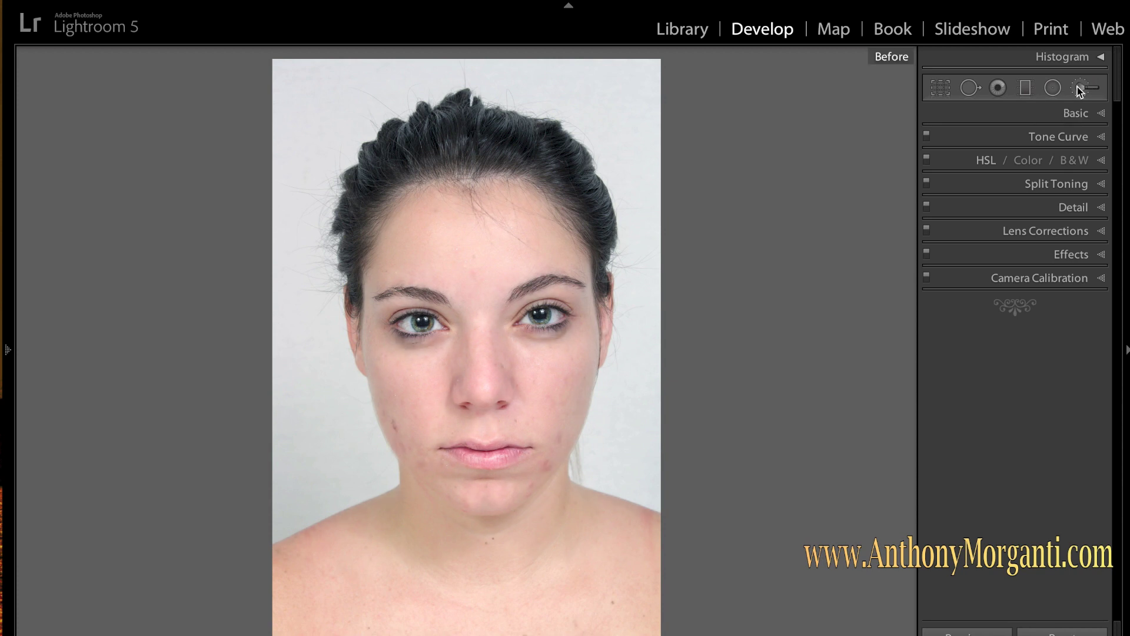
key(backslash)
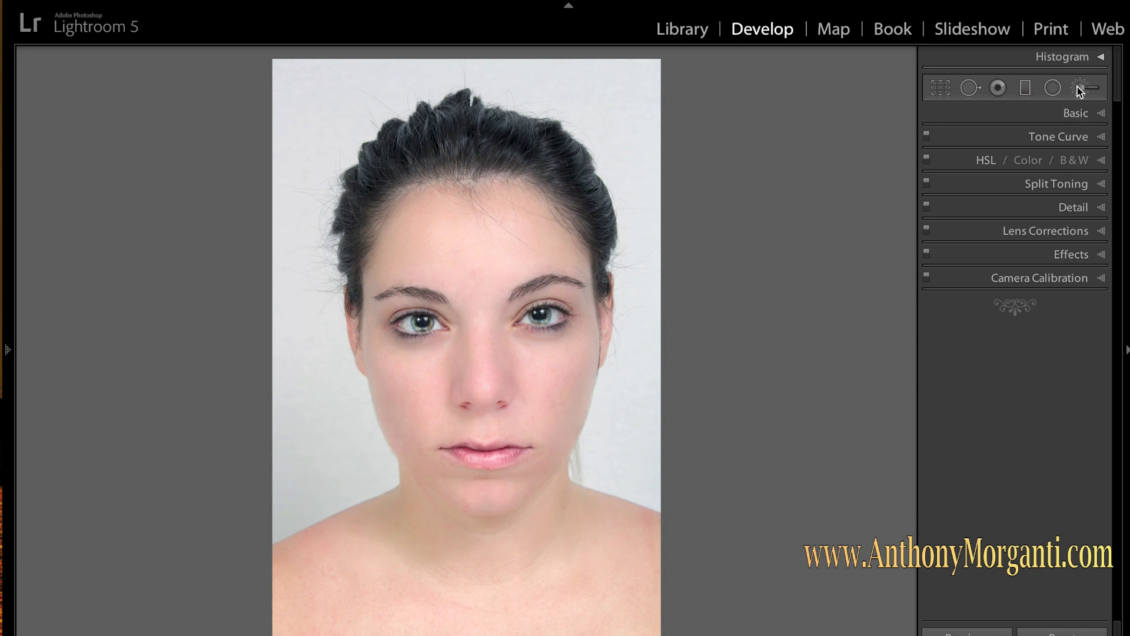